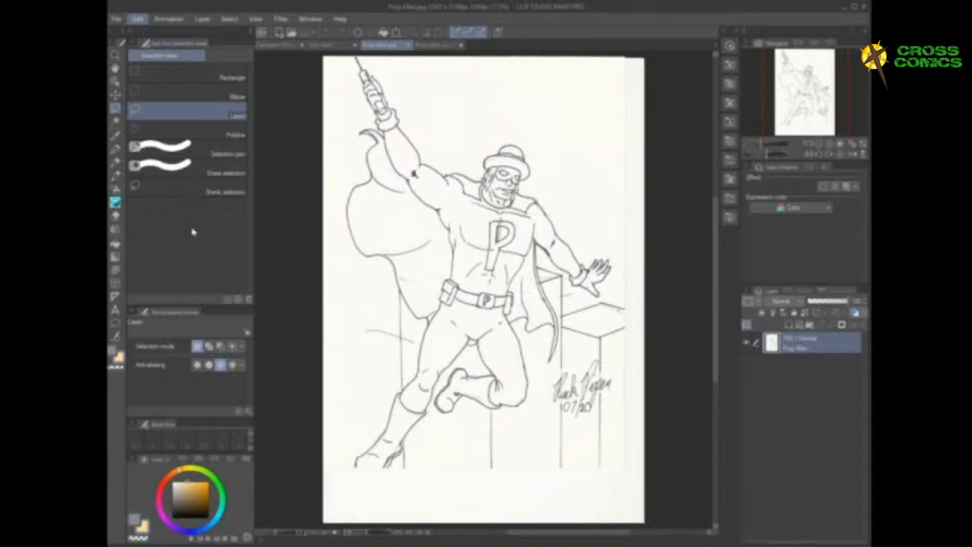
Change the canvas size to trim the blank strip along the right edge of the scanned drawing
click(211, 298)
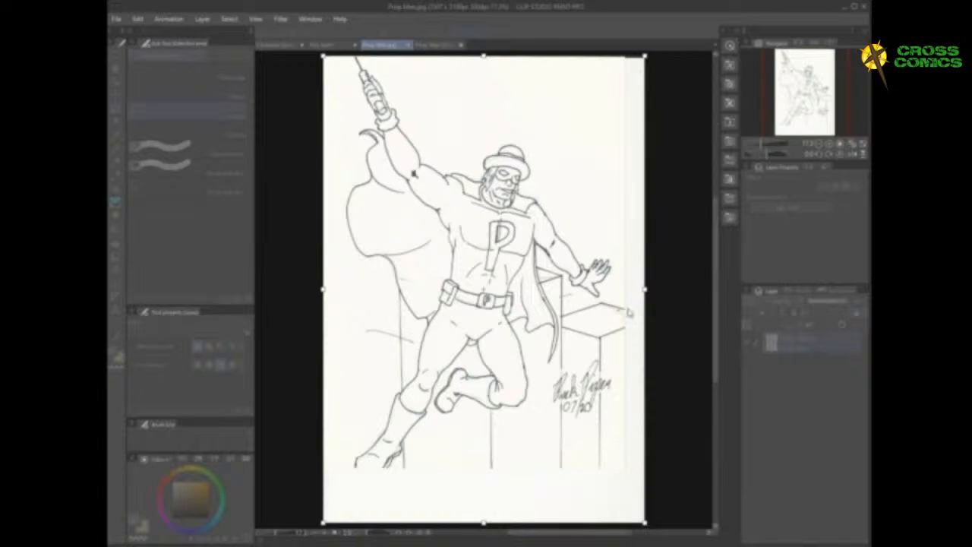
drag(645, 287, 623, 291)
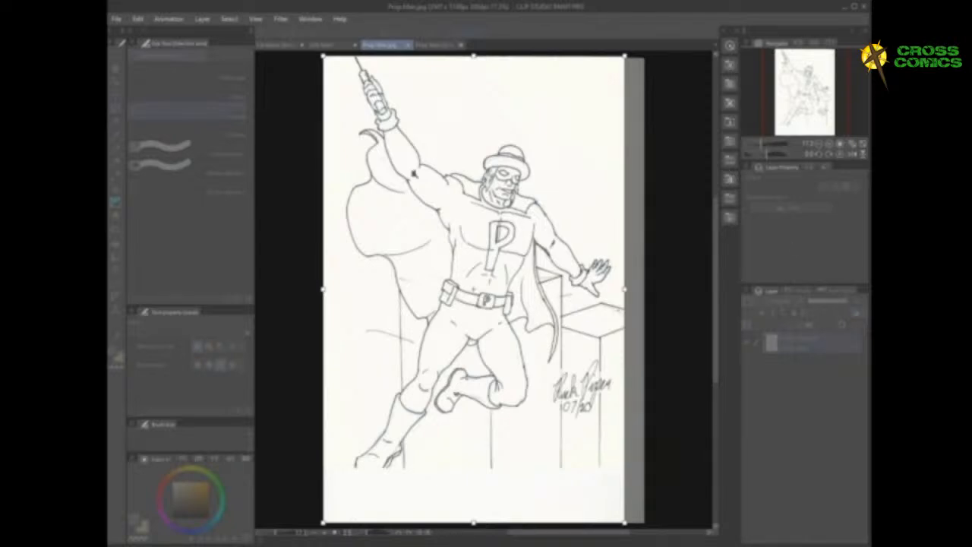
key(Return)
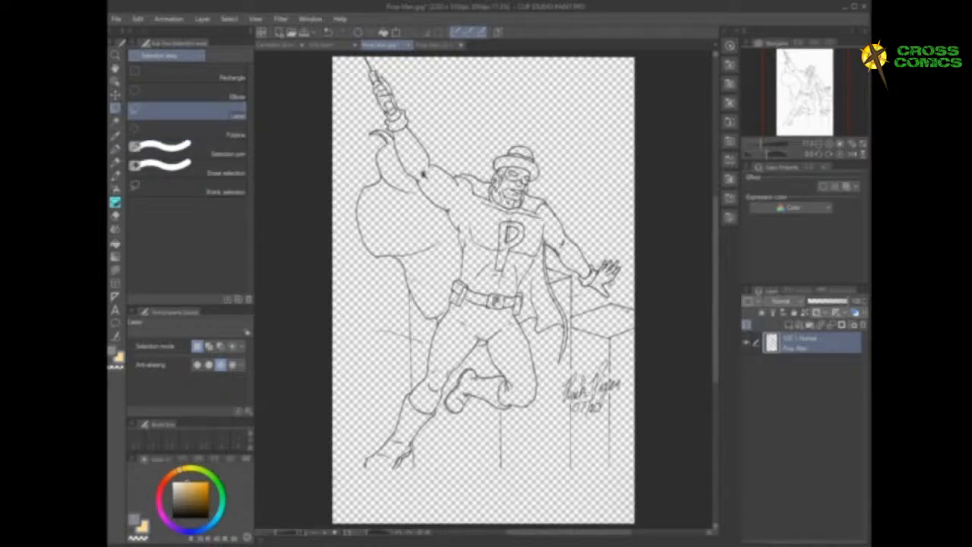
Add a new raster layer and place it beneath the Prop Man line-art layer
click(788, 325)
drag(785, 345, 785, 386)
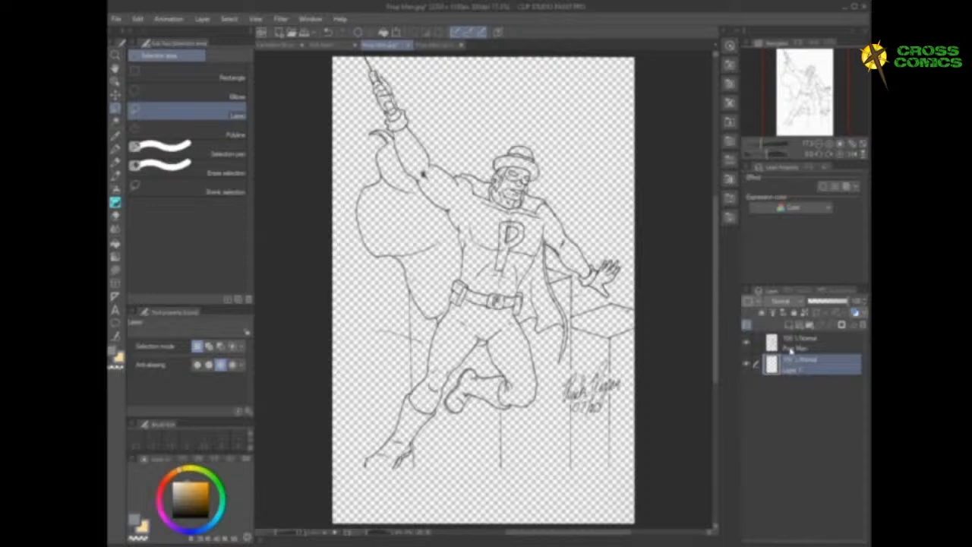
Lasso the artist's signature and date on the Prop Man layer, cut and paste them onto their own layer, and deselect
click(790, 350)
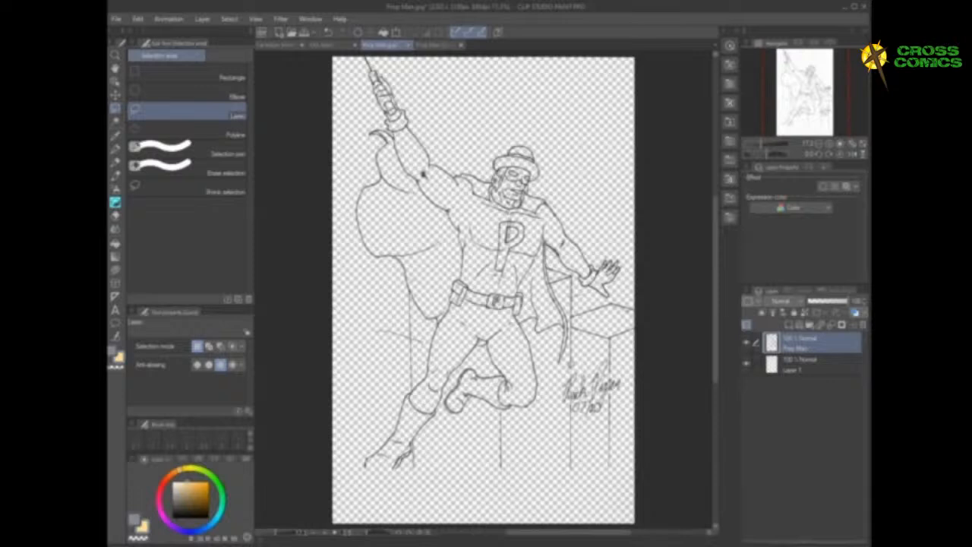
scroll(569, 366, up, 2)
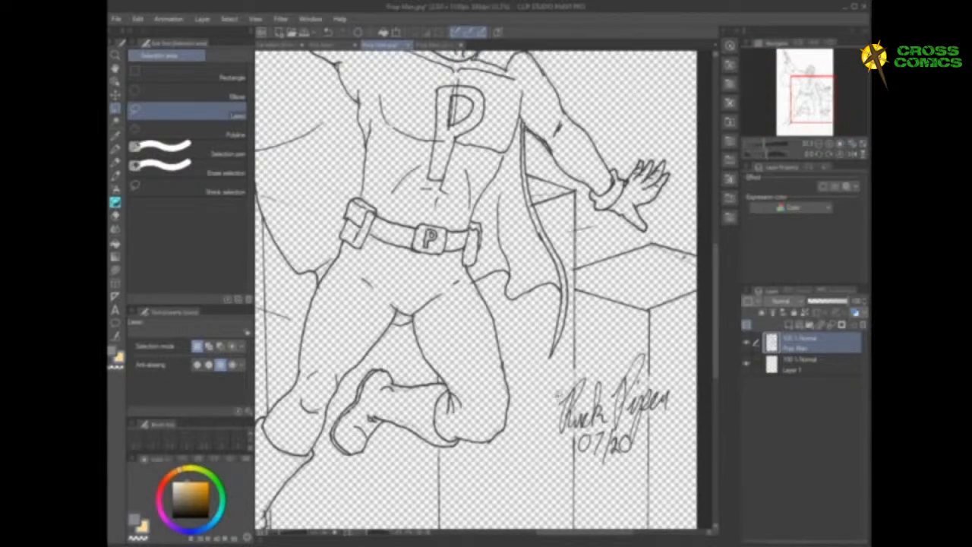
mouse_move(561, 391)
mouse_down()
mouse_move(648, 341)
mouse_move(649, 379)
mouse_move(680, 379)
mouse_move(678, 427)
mouse_move(645, 411)
mouse_move(644, 443)
mouse_move(626, 474)
mouse_move(578, 471)
mouse_move(577, 430)
mouse_move(569, 440)
mouse_move(541, 432)
mouse_move(542, 403)
mouse_move(568, 385)
mouse_up()
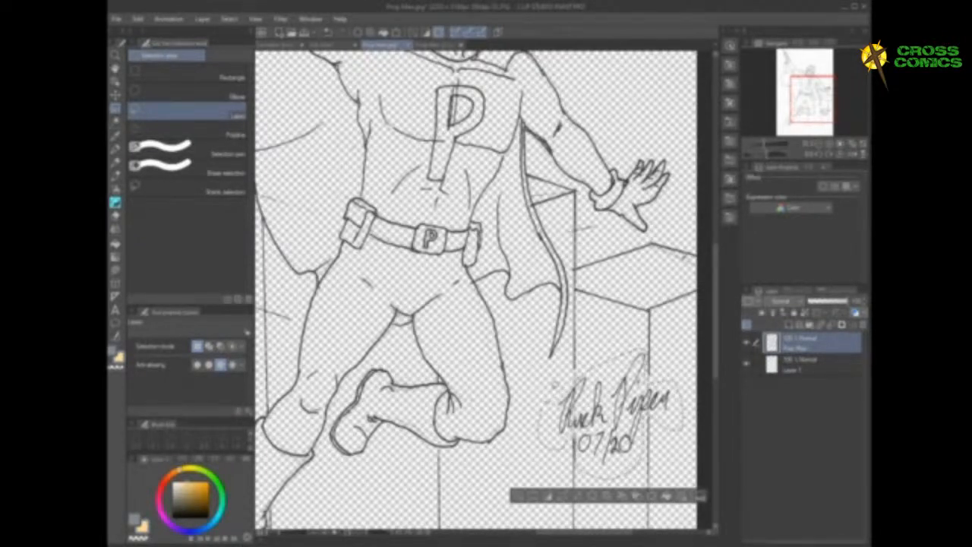
key(Delete)
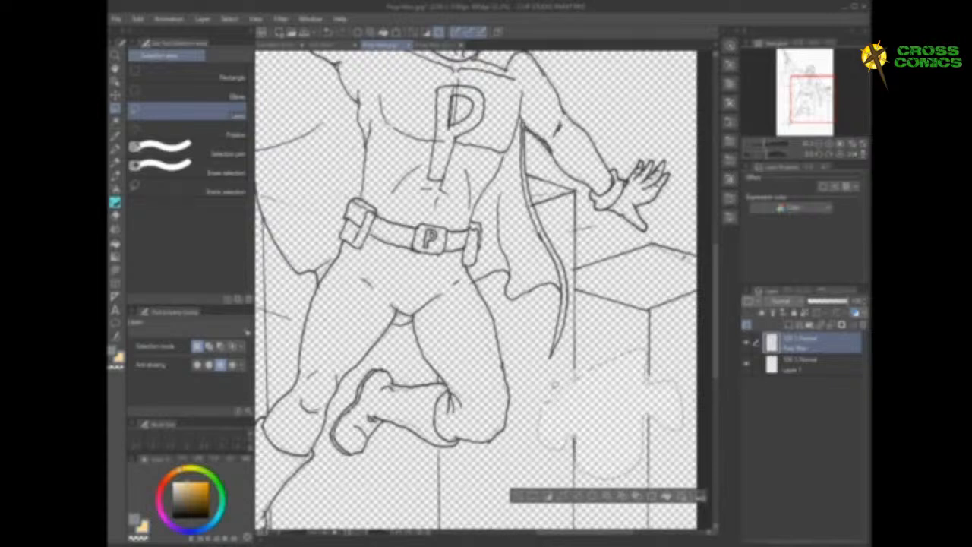
key(ctrl+v)
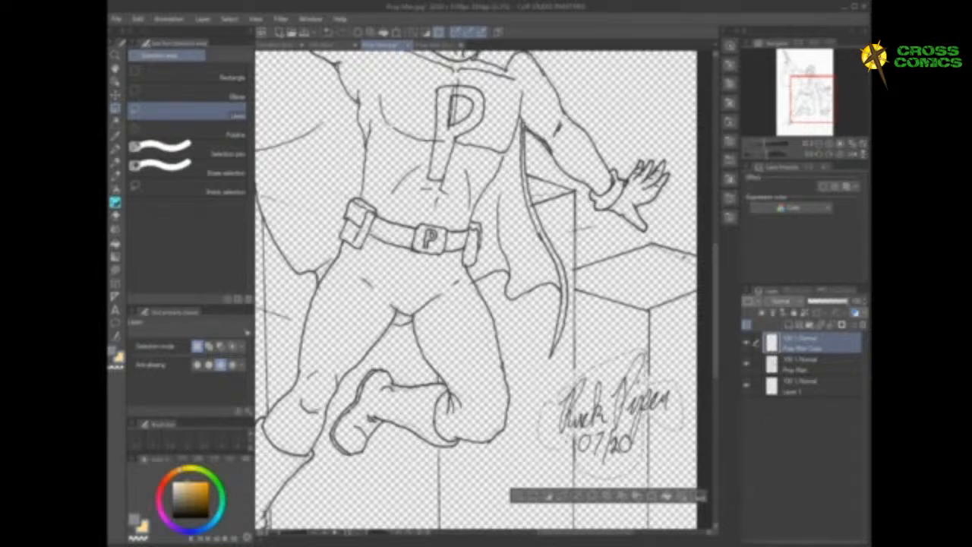
key(ctrl+d)
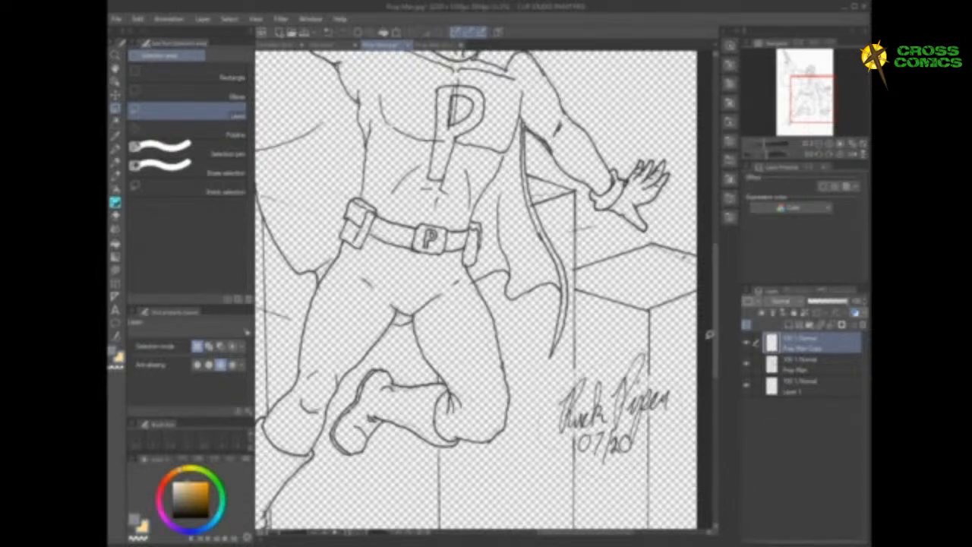
Add five empty raster layers directly above Layer 1, below the Prop Man line art
click(800, 392)
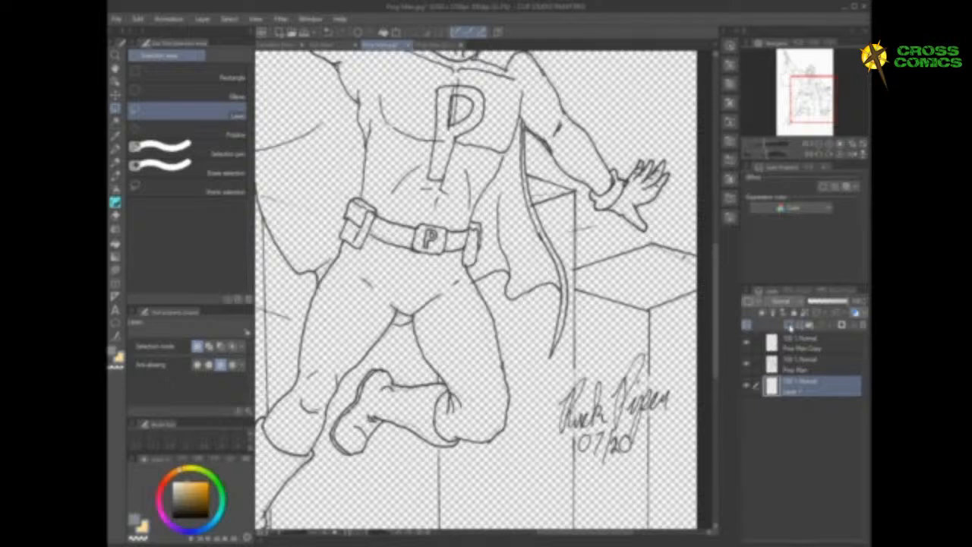
click(790, 327)
click(790, 326)
click(790, 326)
click(790, 327)
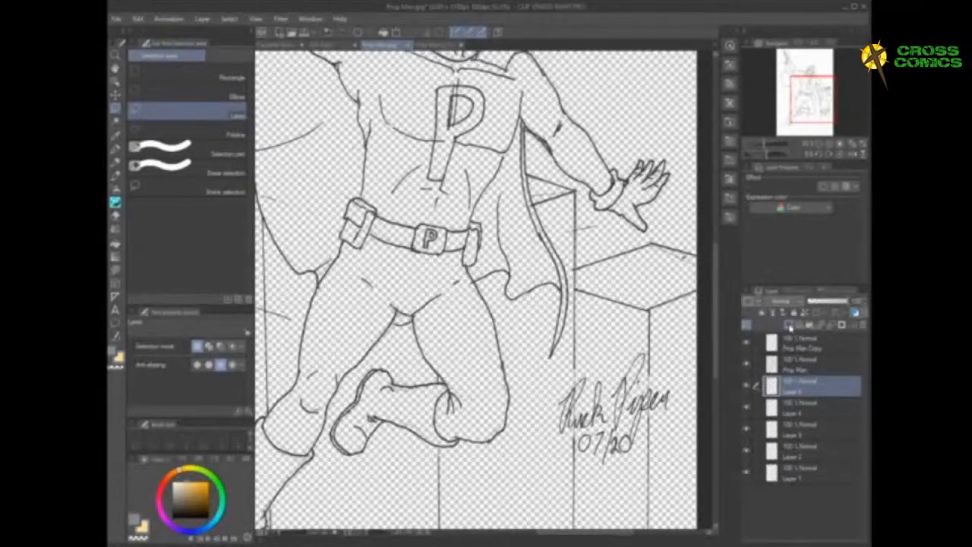
click(790, 326)
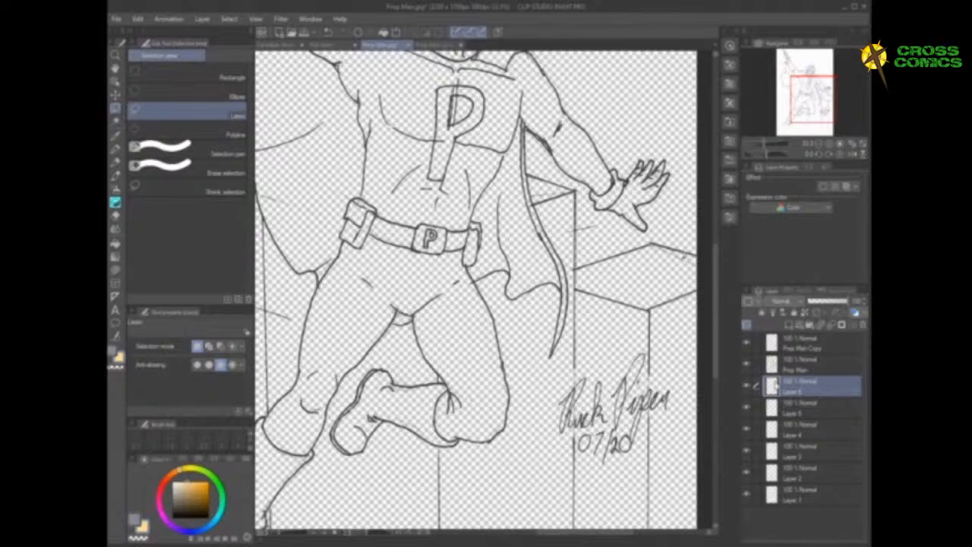
Close the open toe outline of the lower boot on the Prop Man layer with a black Real G-Pen line
click(798, 370)
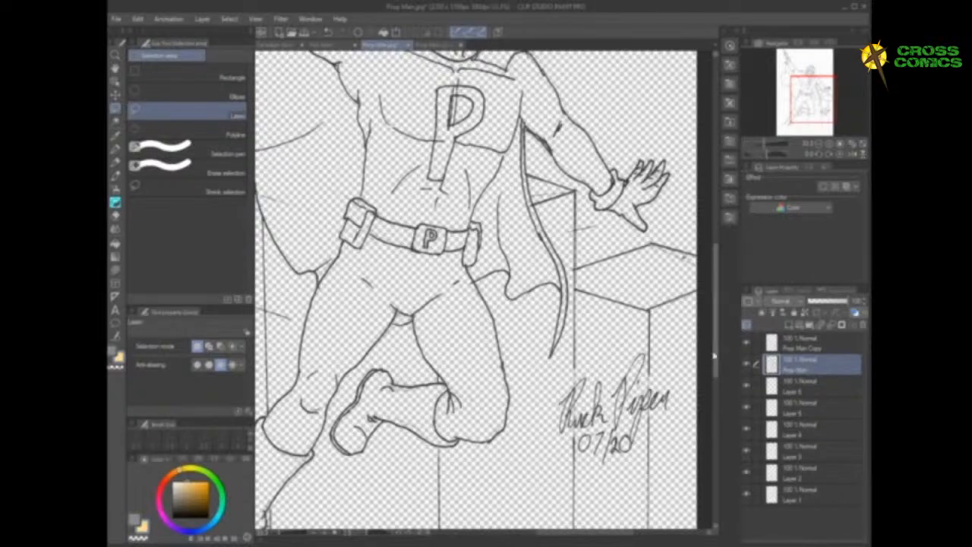
mouse_move(713, 345)
mouse_down()
mouse_move(713, 427)
mouse_move(694, 431)
mouse_up()
drag(603, 536, 544, 536)
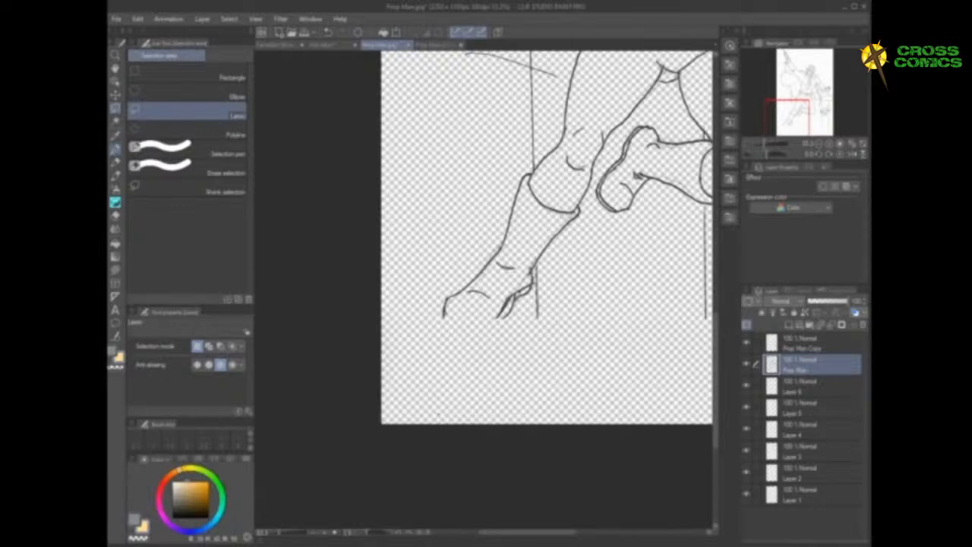
click(116, 150)
drag(188, 481, 209, 519)
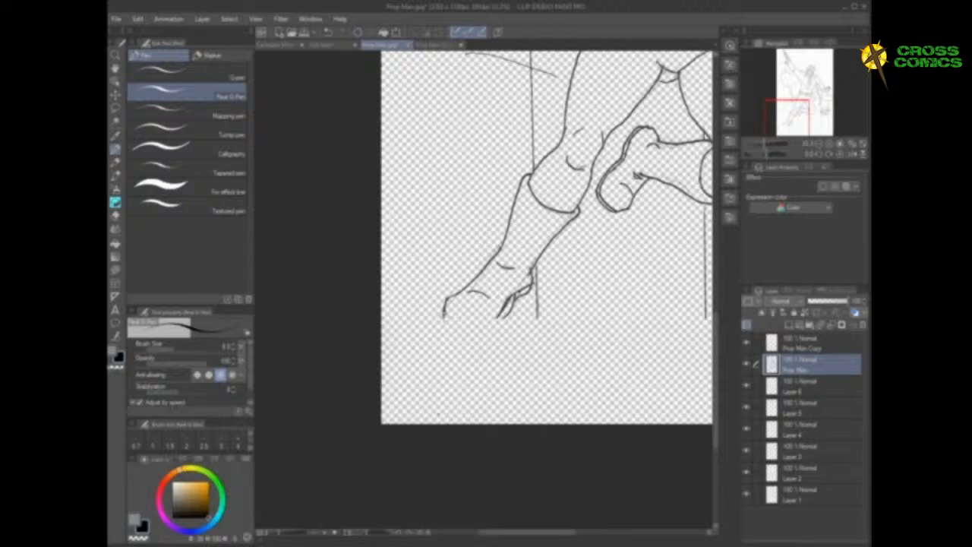
drag(445, 316, 454, 325)
key(ctrl+z)
mouse_move(443, 317)
mouse_down()
mouse_move(459, 334)
mouse_move(483, 332)
mouse_move(508, 311)
mouse_up()
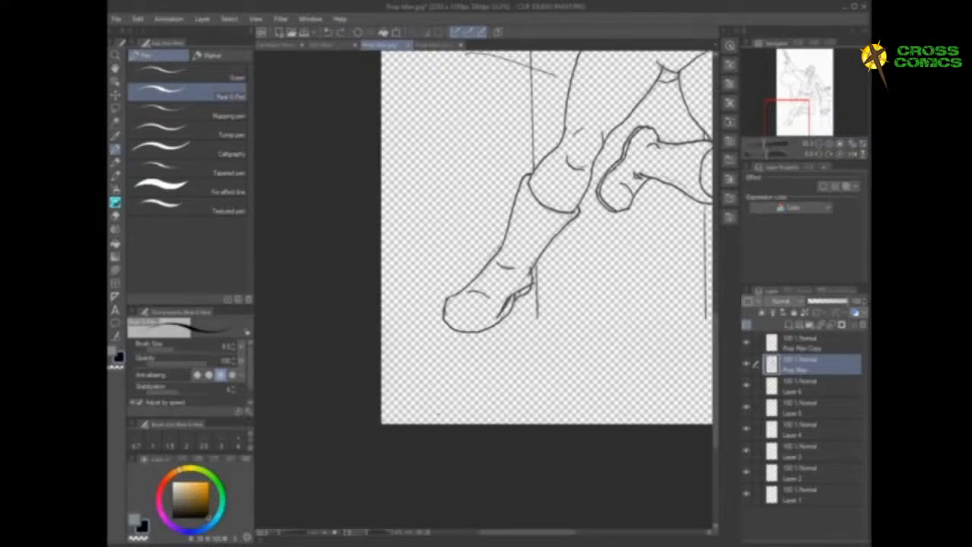
Draw the sole line around the lower boot's toe, redoing strokes until it joins both sides of the foot
drag(445, 309, 446, 316)
drag(445, 313, 460, 321)
key(ctrl+z)
drag(445, 312, 458, 325)
mouse_move(499, 316)
mouse_down()
mouse_move(482, 328)
mouse_move(443, 313)
mouse_up()
key(ctrl+z)
mouse_move(498, 317)
mouse_down()
mouse_move(471, 332)
mouse_move(446, 318)
mouse_up()
Auto-select the empty background around the figure on the Prop Man layer, referring to the editing layer only
drag(549, 536, 573, 536)
scroll(585, 412, down, 1)
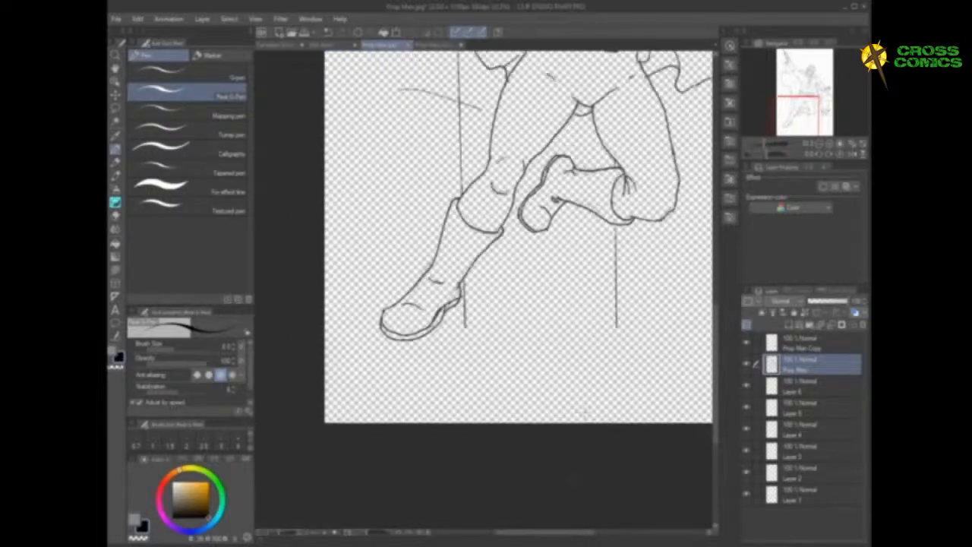
scroll(585, 412, down, 1)
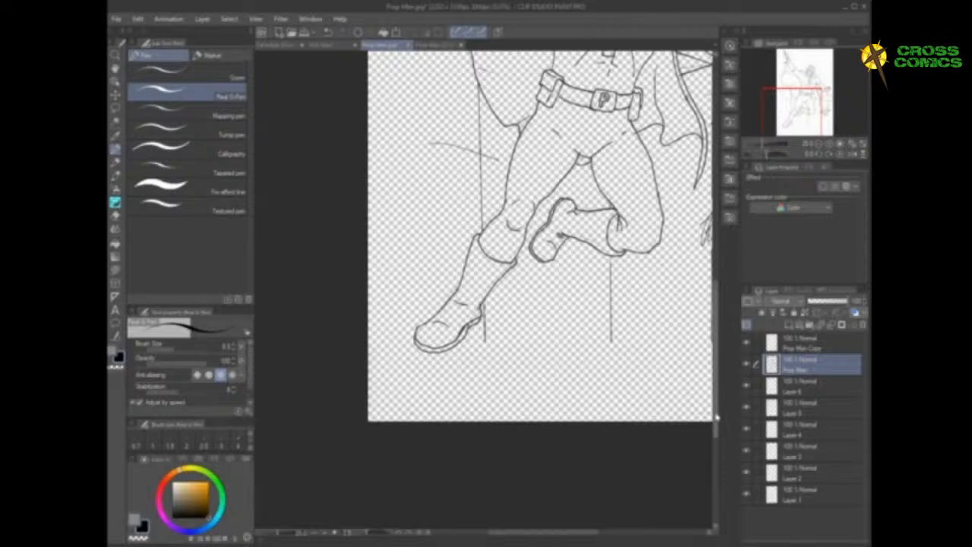
drag(716, 417, 715, 336)
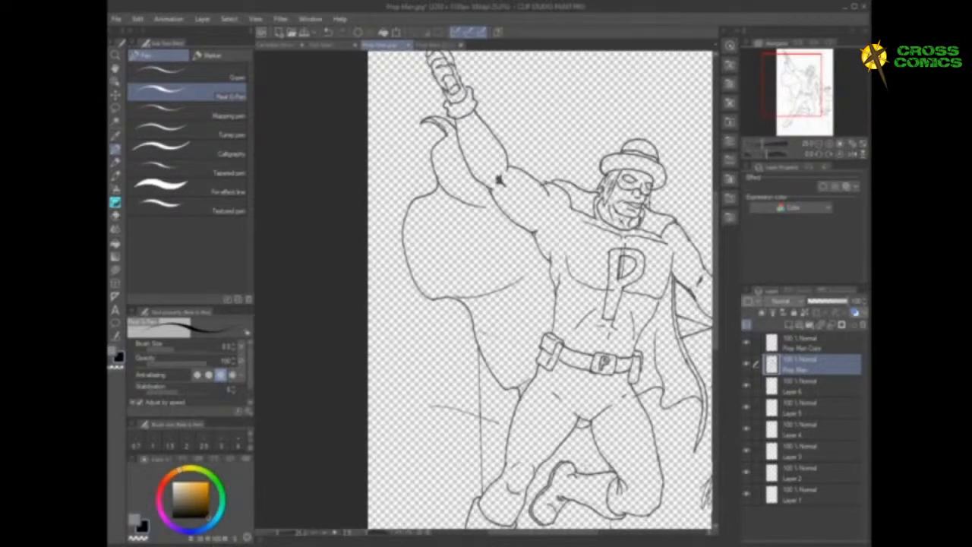
drag(528, 537, 554, 534)
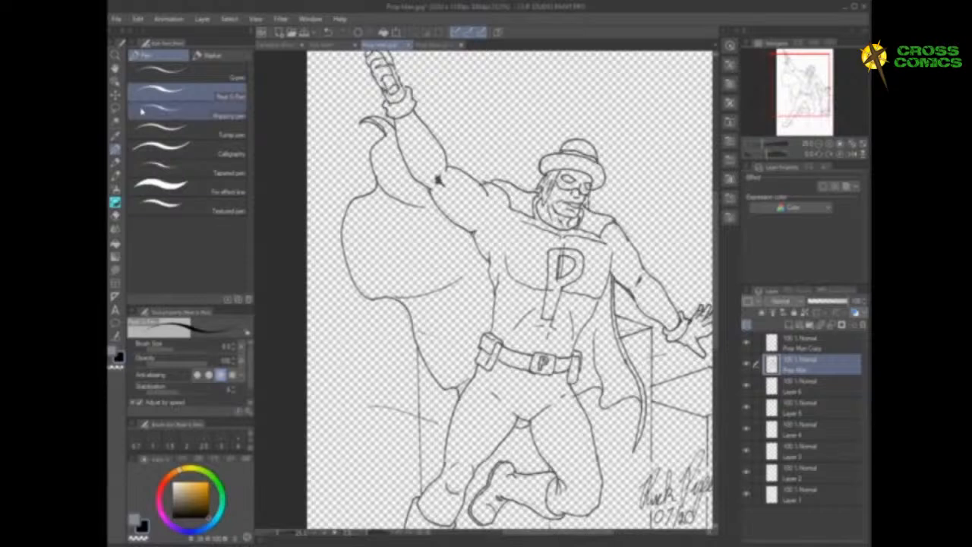
click(115, 120)
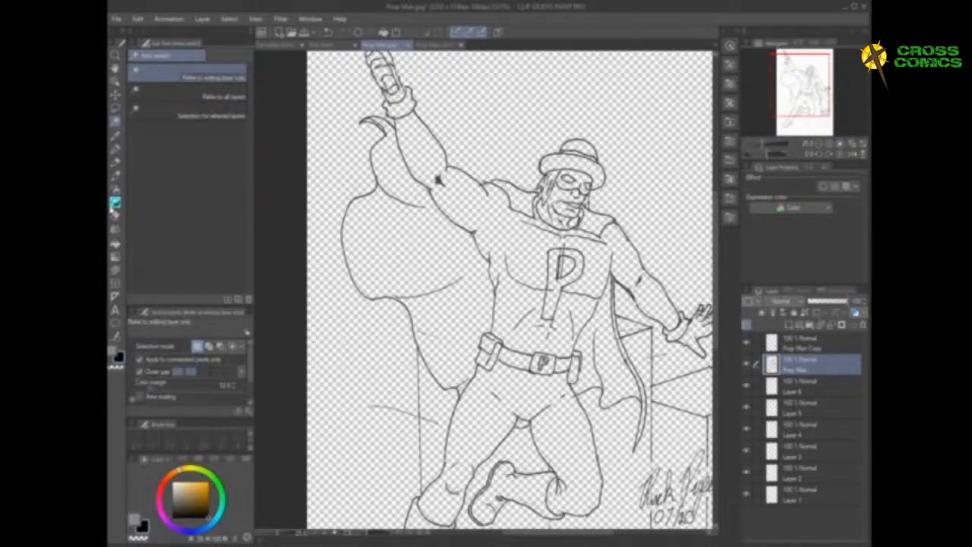
click(116, 149)
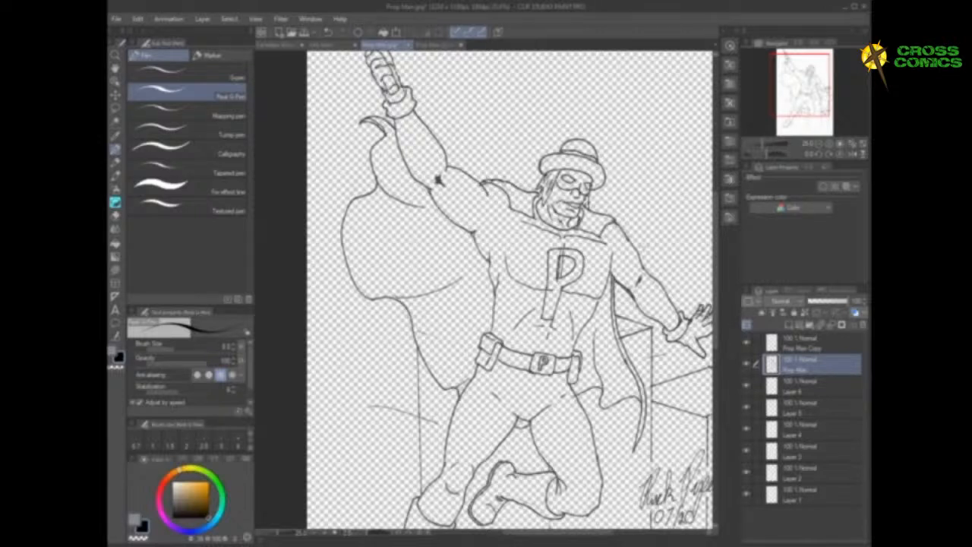
drag(714, 307, 720, 287)
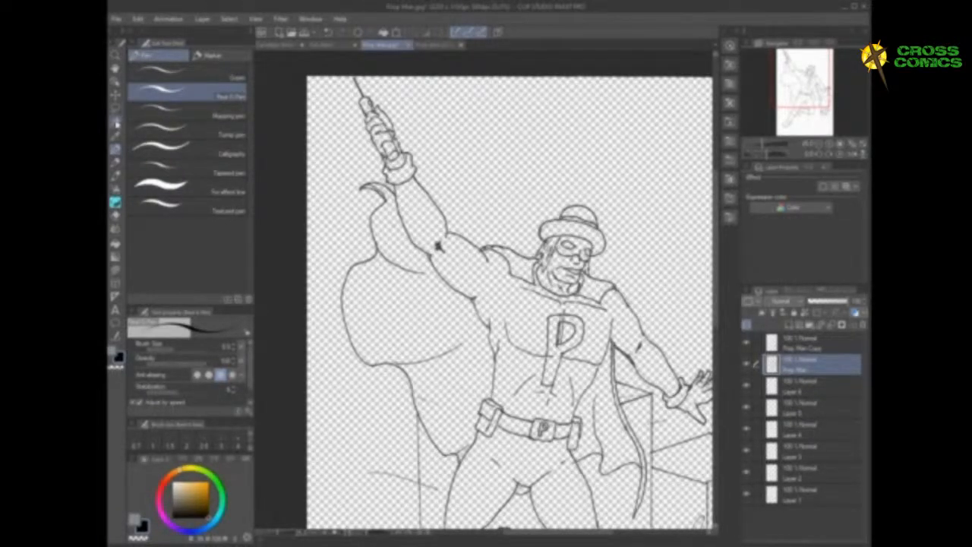
click(116, 120)
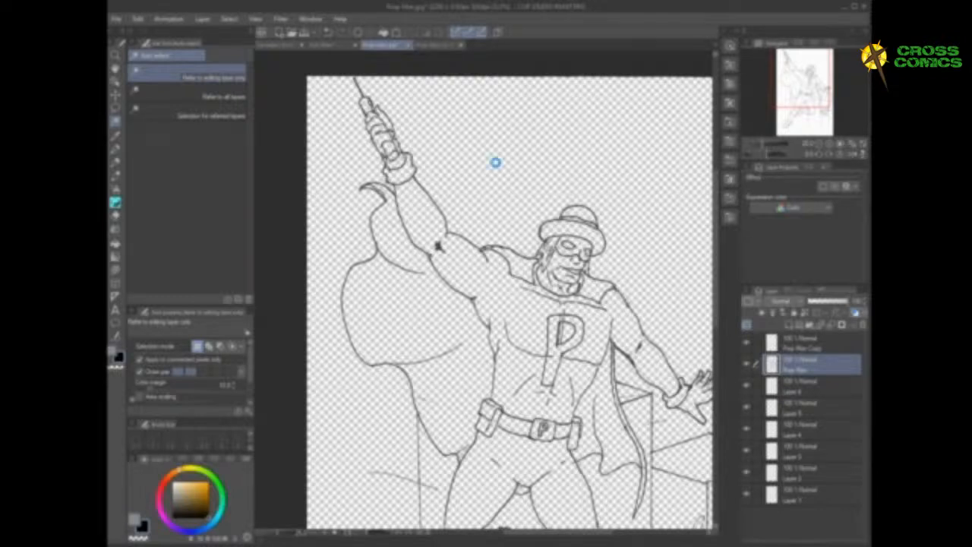
click(495, 162)
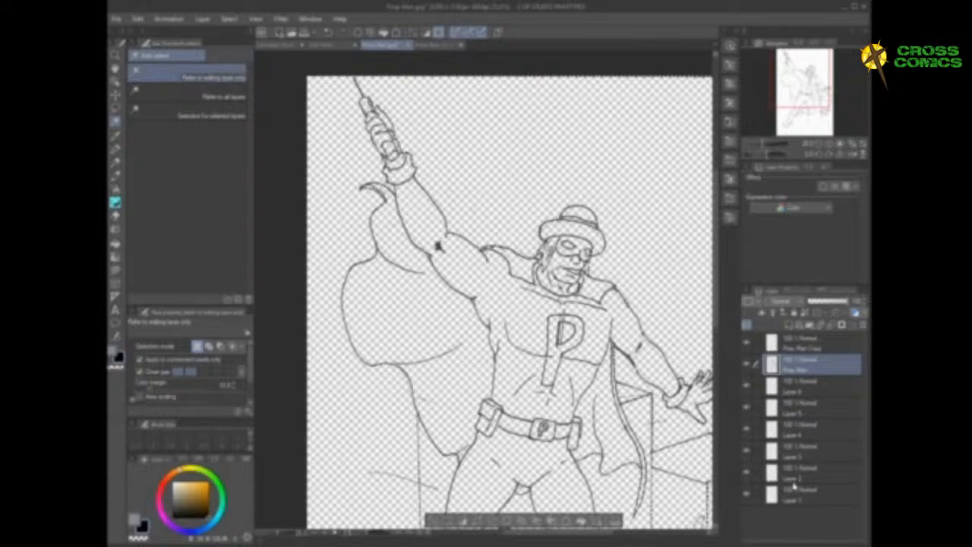
Fill the figure's silhouette with flat grey on Layer 1 and clear the selection
click(810, 501)
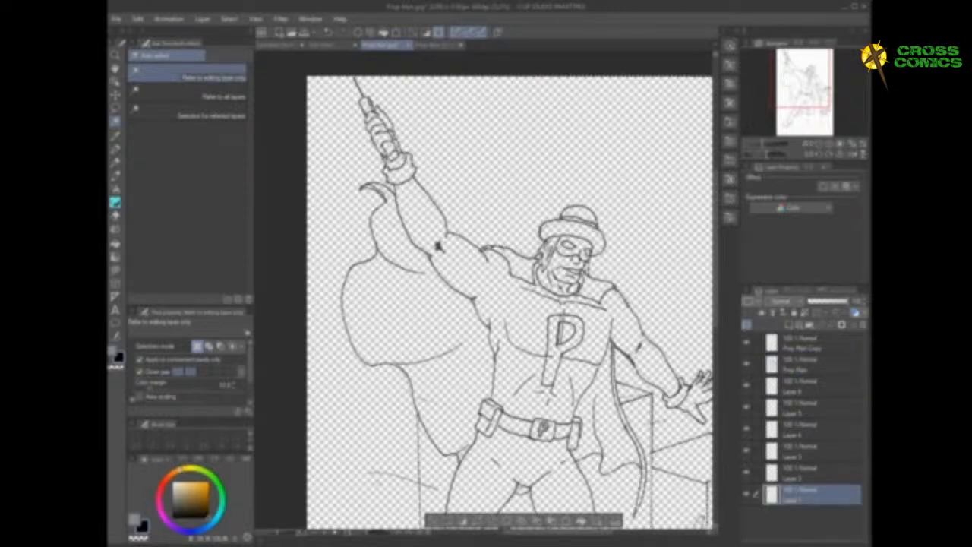
click(180, 502)
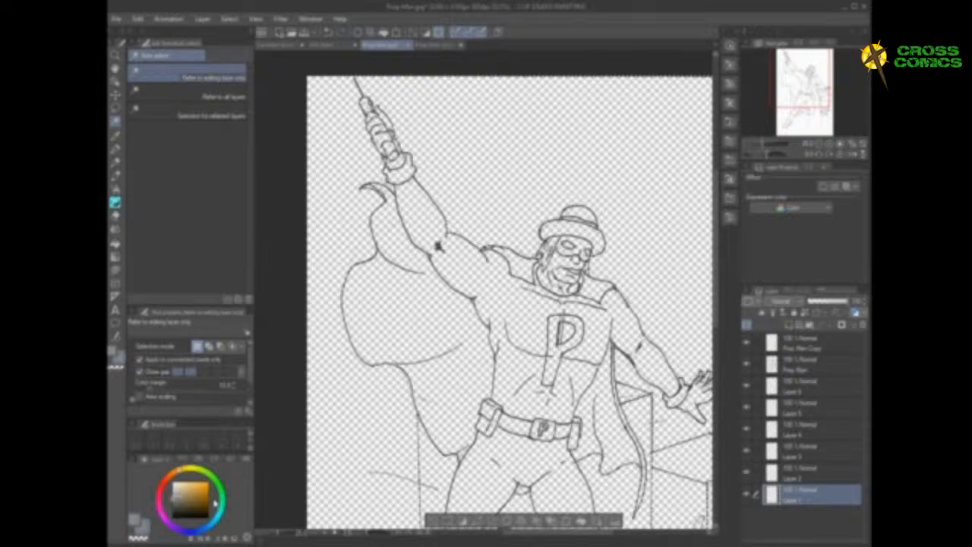
click(580, 524)
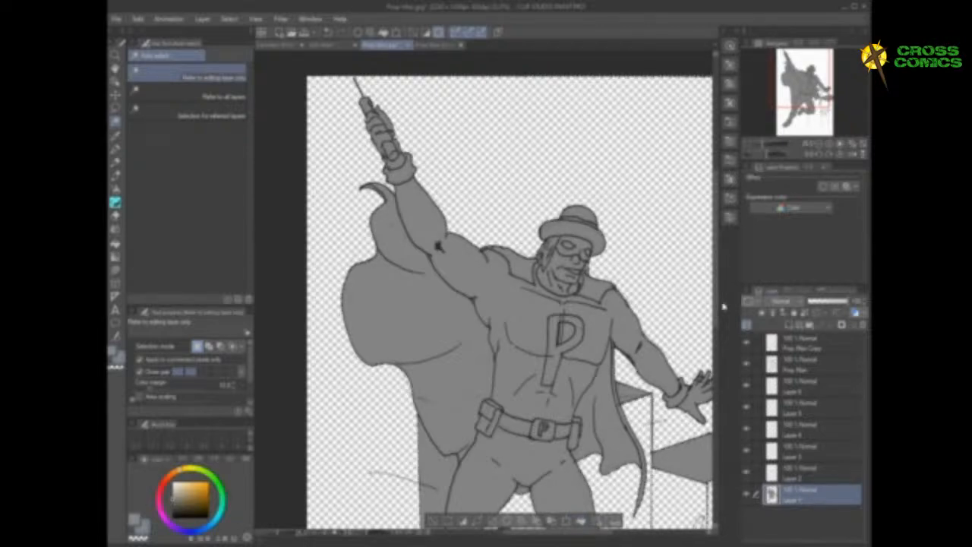
drag(716, 307, 716, 366)
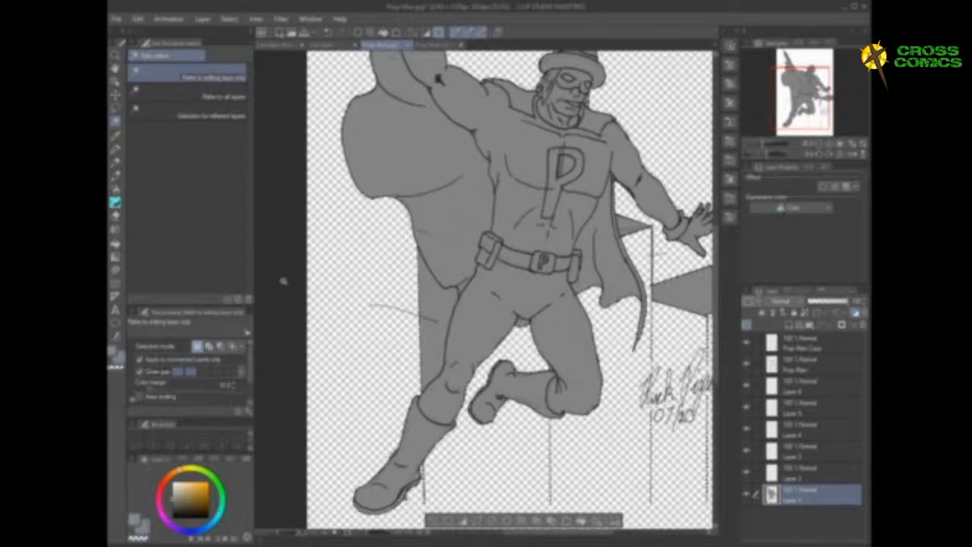
key(ctrl+d)
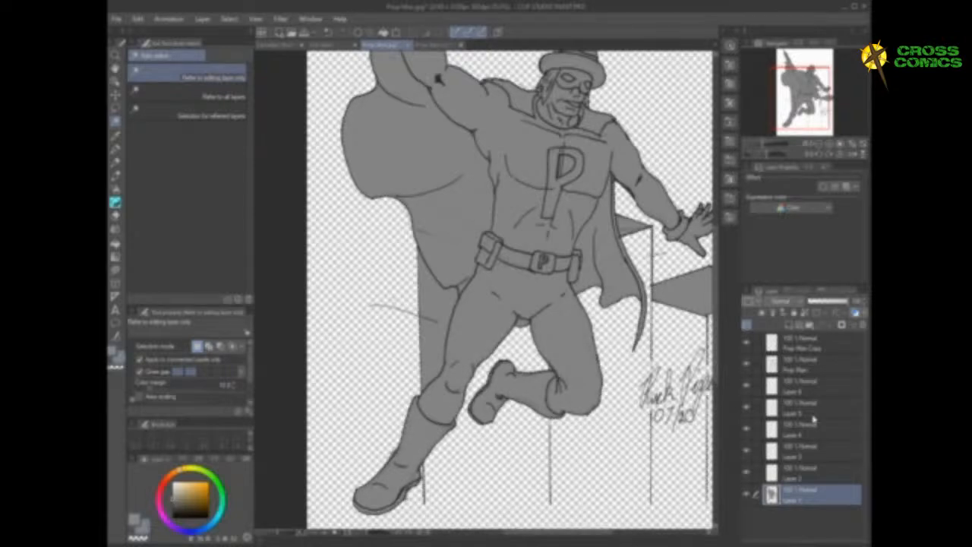
click(818, 348)
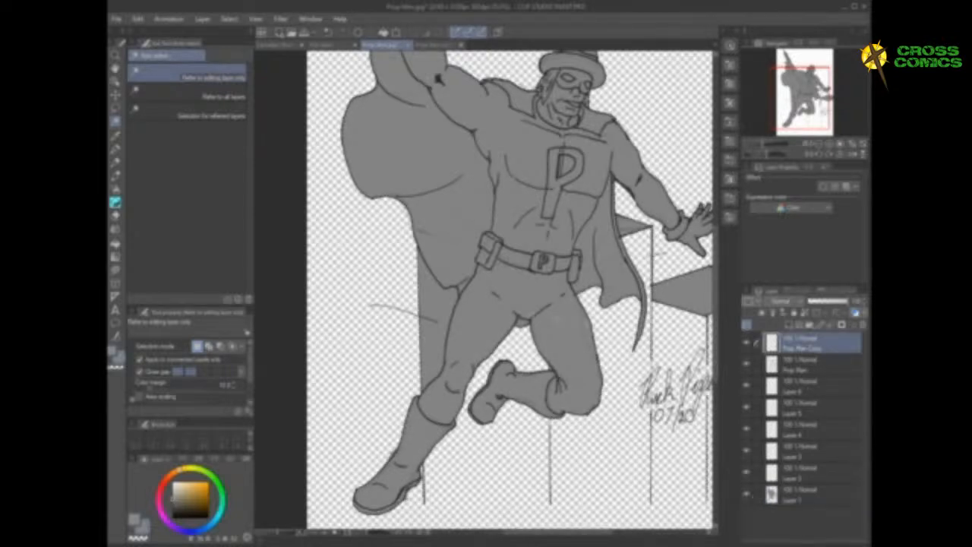
click(439, 301)
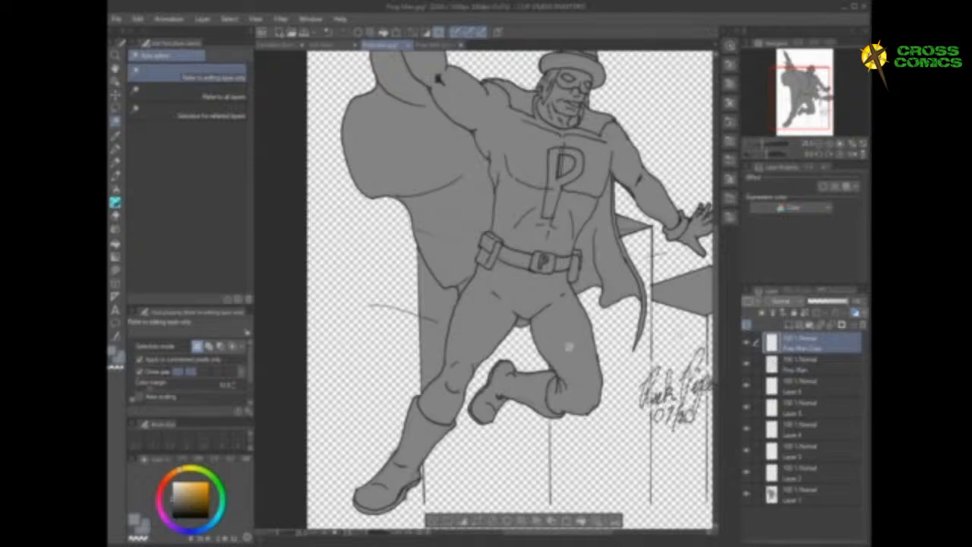
click(290, 322)
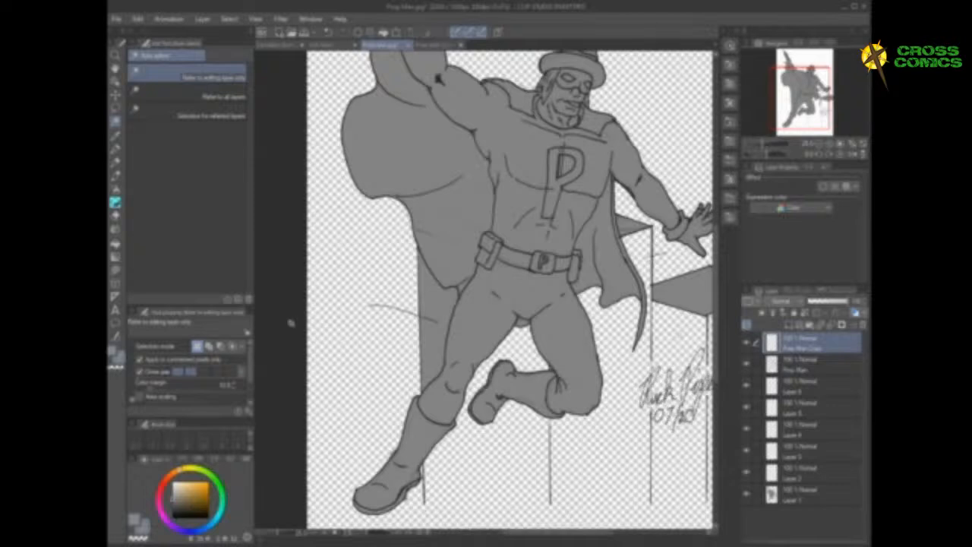
Select the gap between the cape and the front leg from the Prop Man layer and delete its grey on Layer 1
click(828, 364)
click(427, 300)
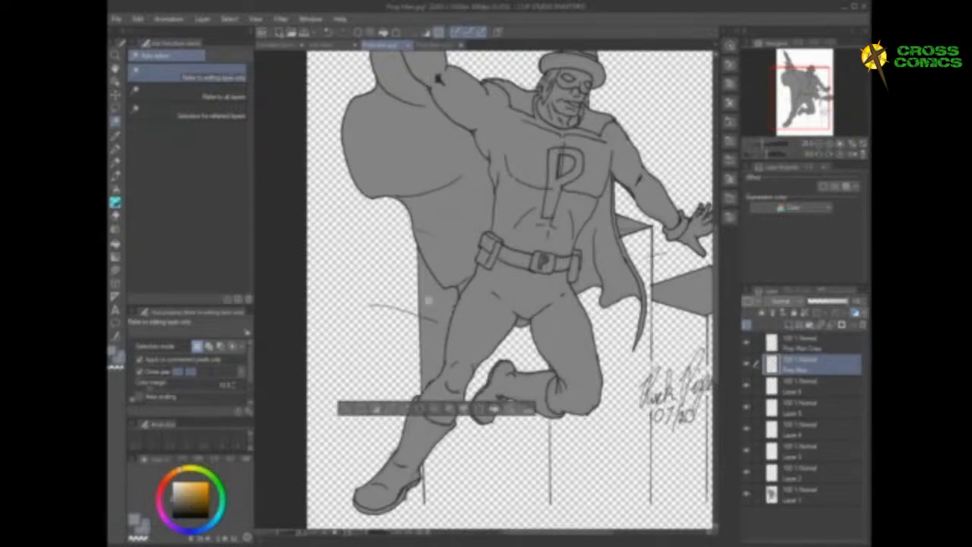
click(807, 496)
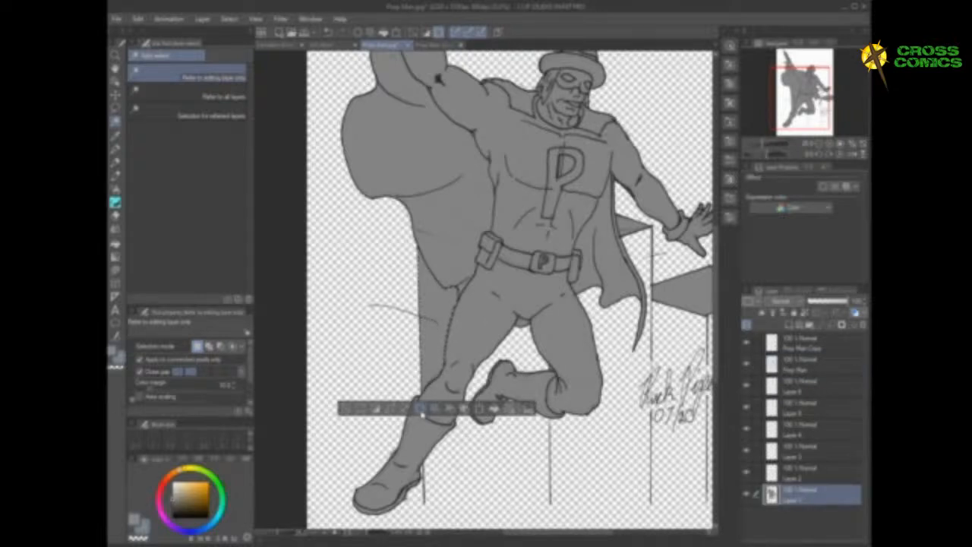
key(Delete)
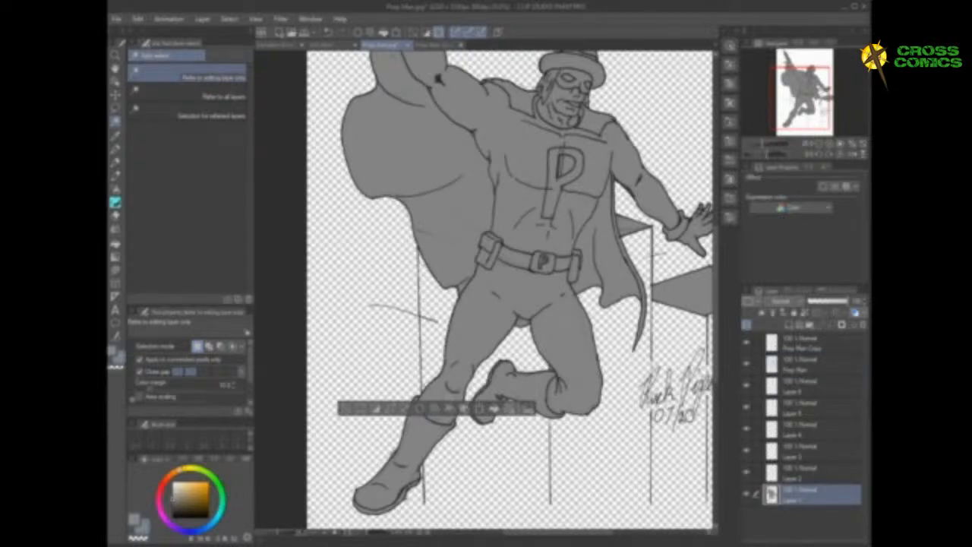
Select the building's rooftop beside the figure from the Prop Man layer and clear its grey fill on Layer 1
drag(585, 534, 603, 534)
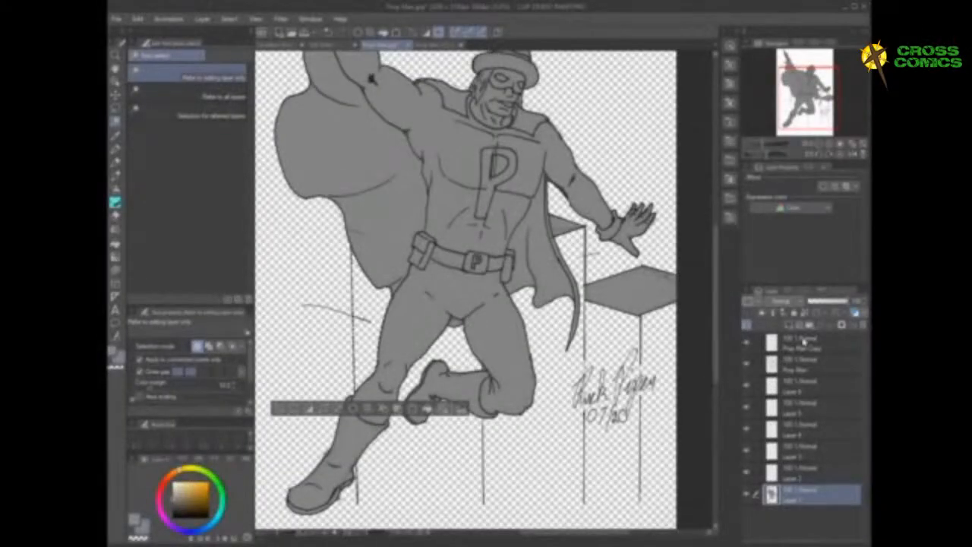
click(794, 365)
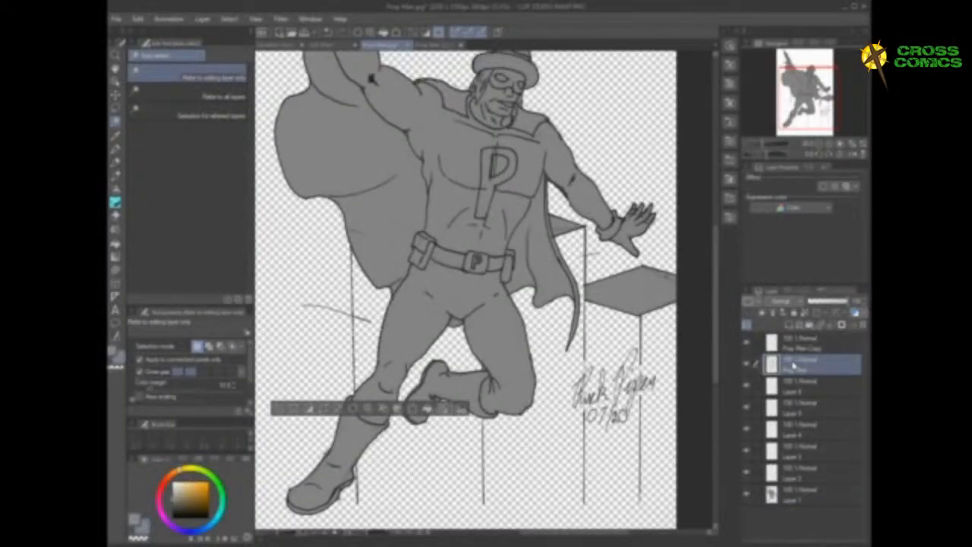
click(641, 292)
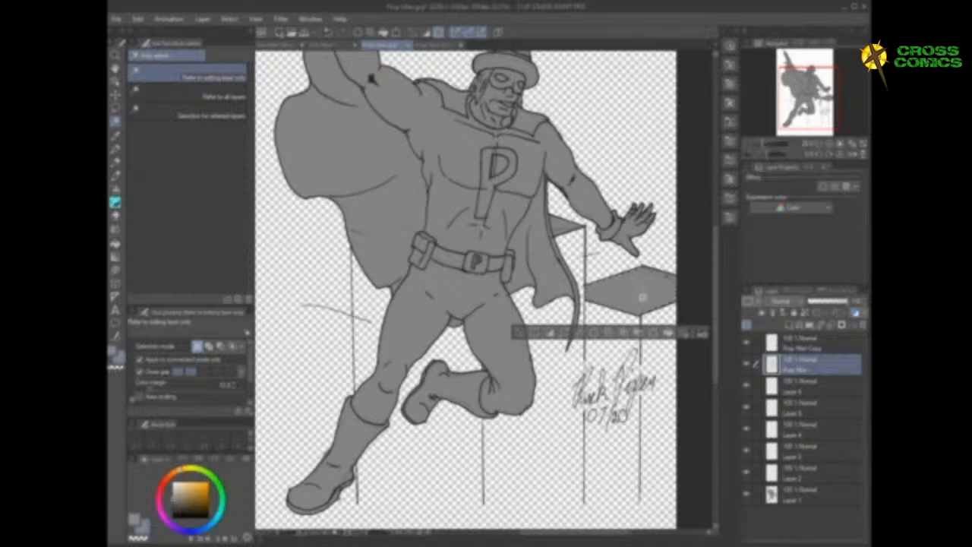
click(798, 498)
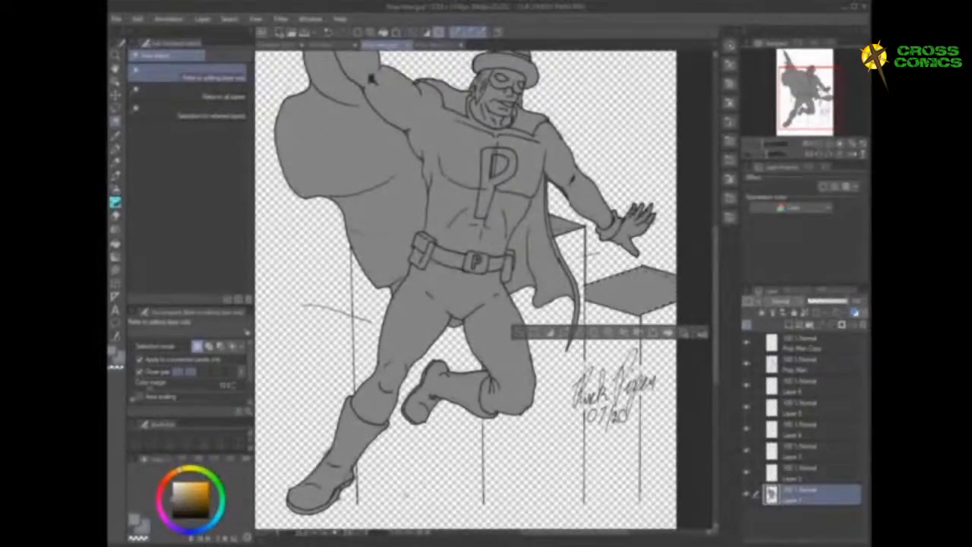
click(595, 334)
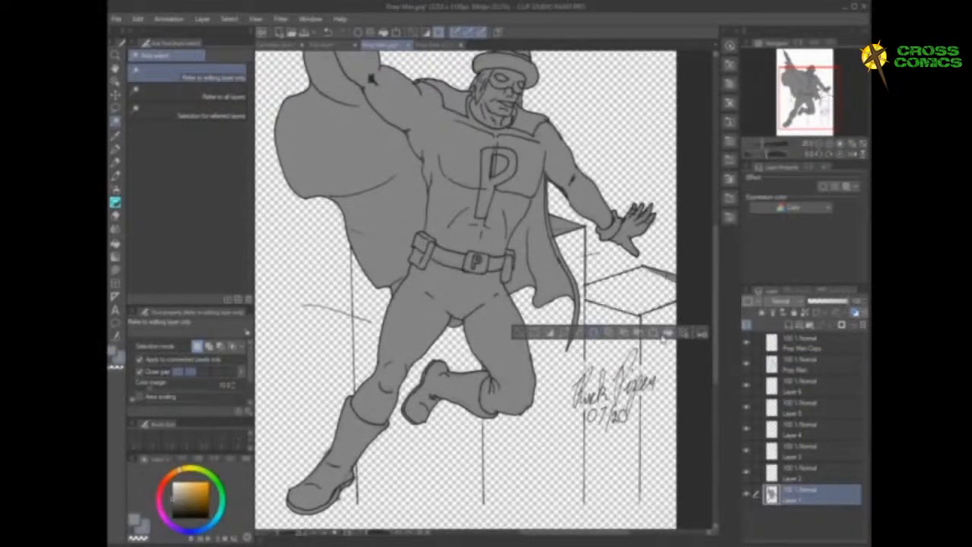
Select the remaining rooftop slivers from the Prop Man layer, clear their grey on Layer 1 and deselect
click(820, 366)
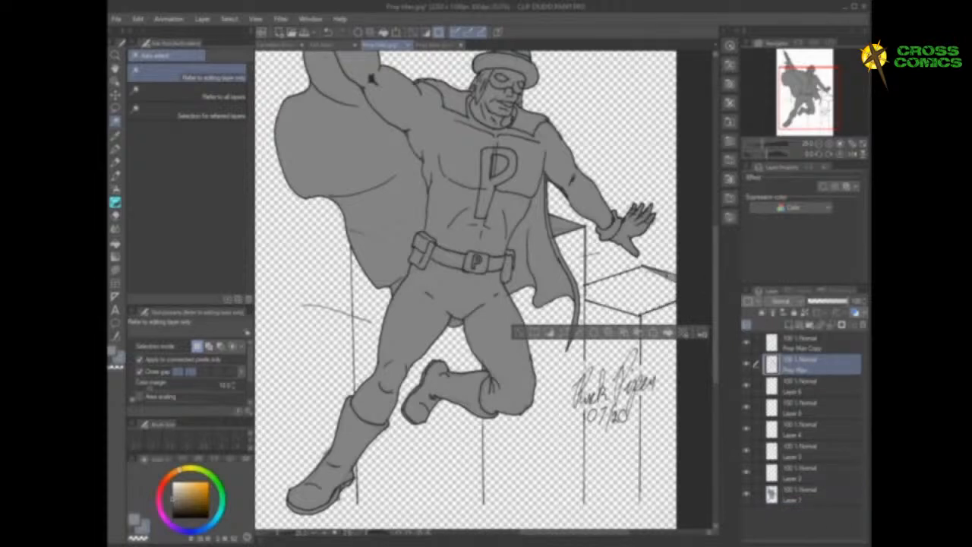
click(667, 275)
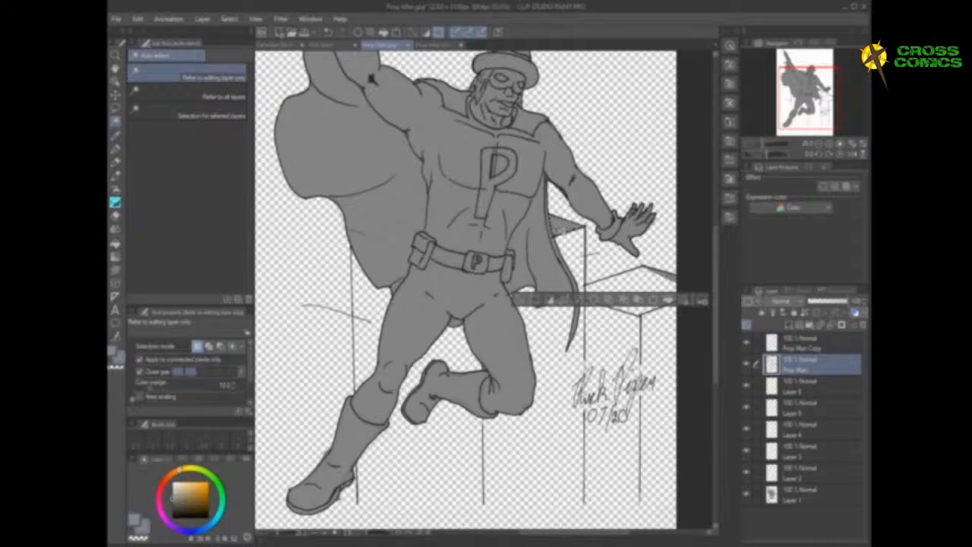
click(808, 496)
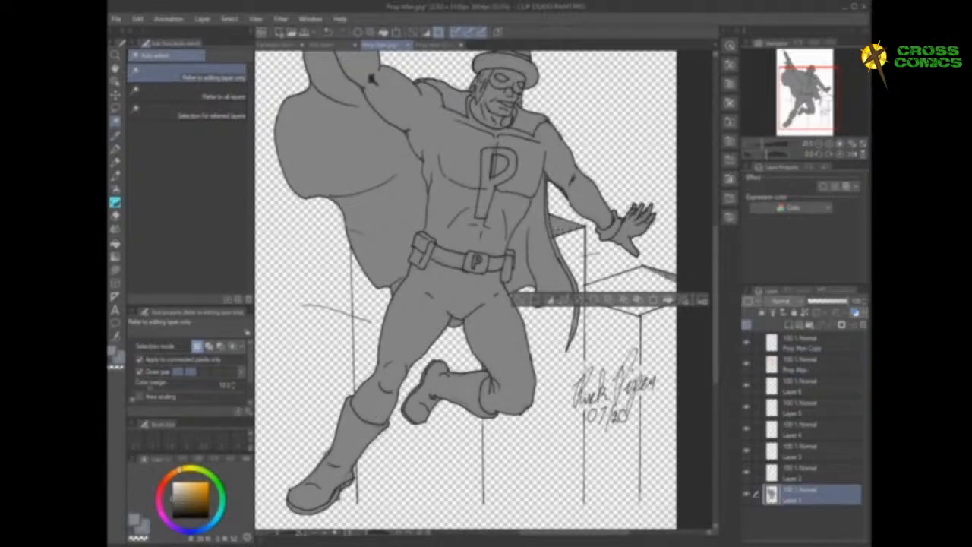
click(595, 300)
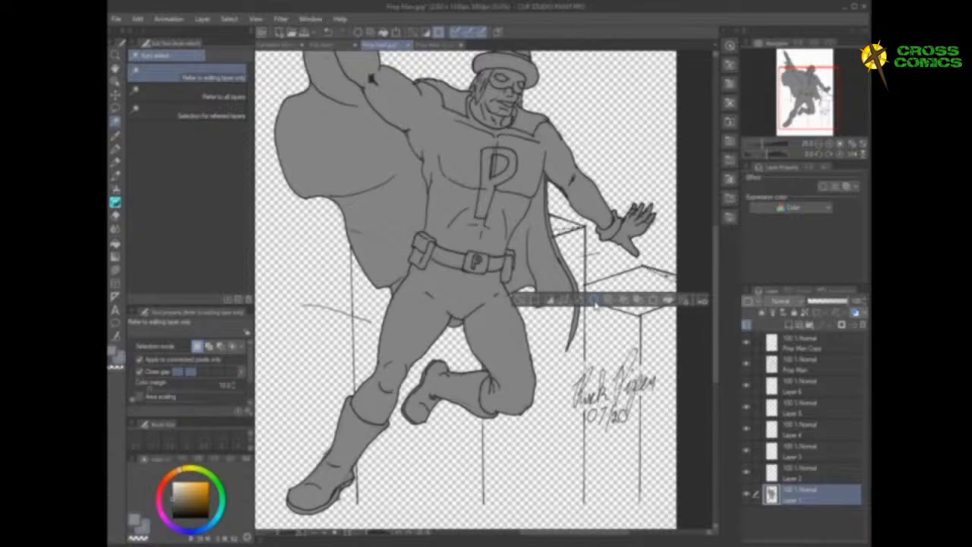
key(ctrl+d)
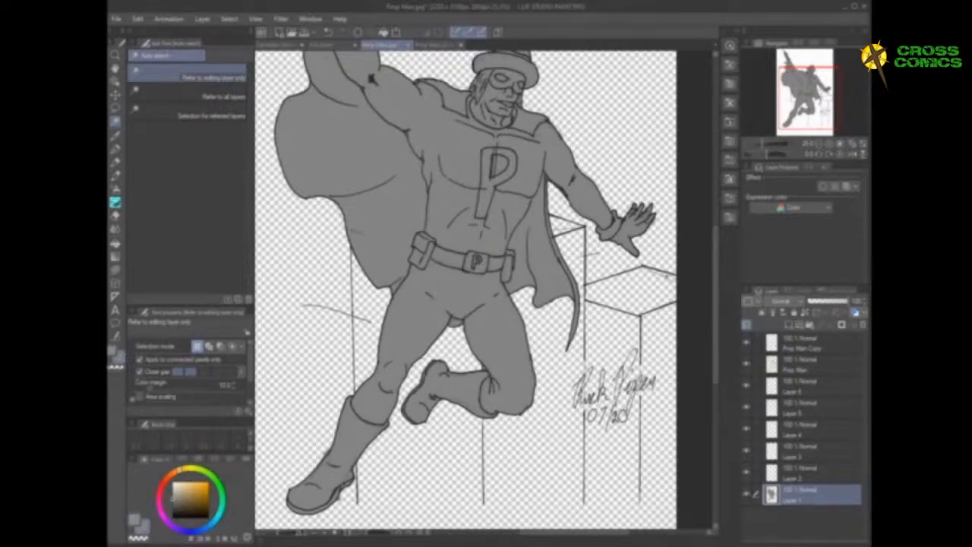
Switch to the coloured Prop Man reference drawing and sample the grey of the costume
click(431, 46)
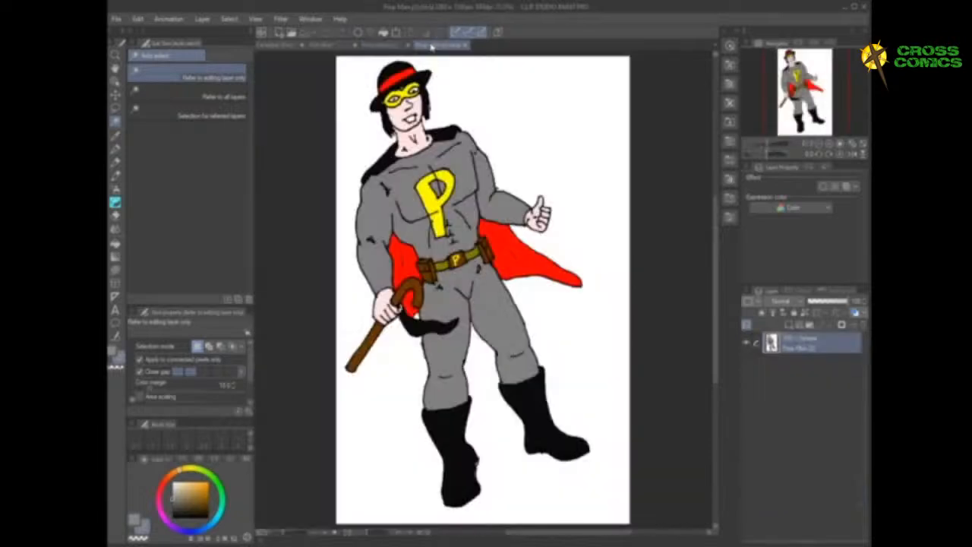
click(117, 136)
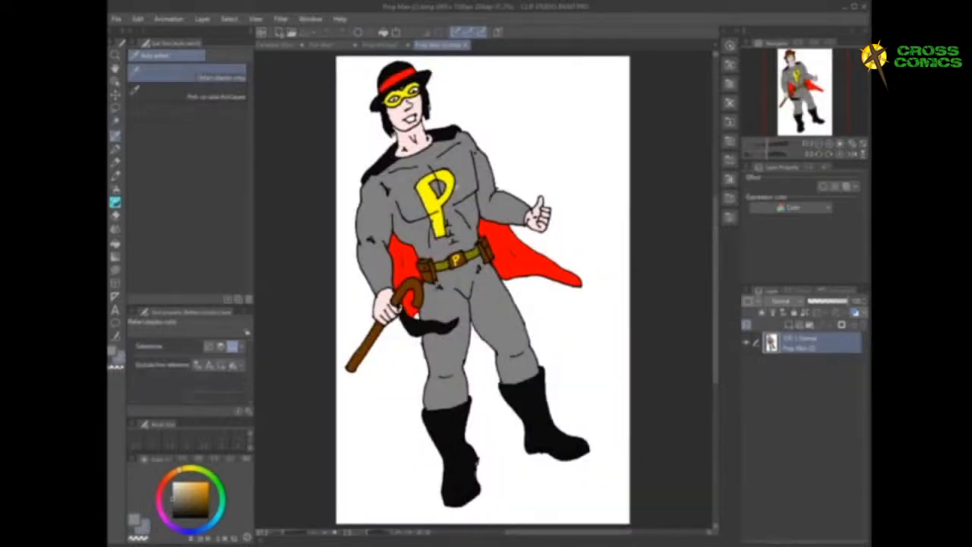
click(411, 191)
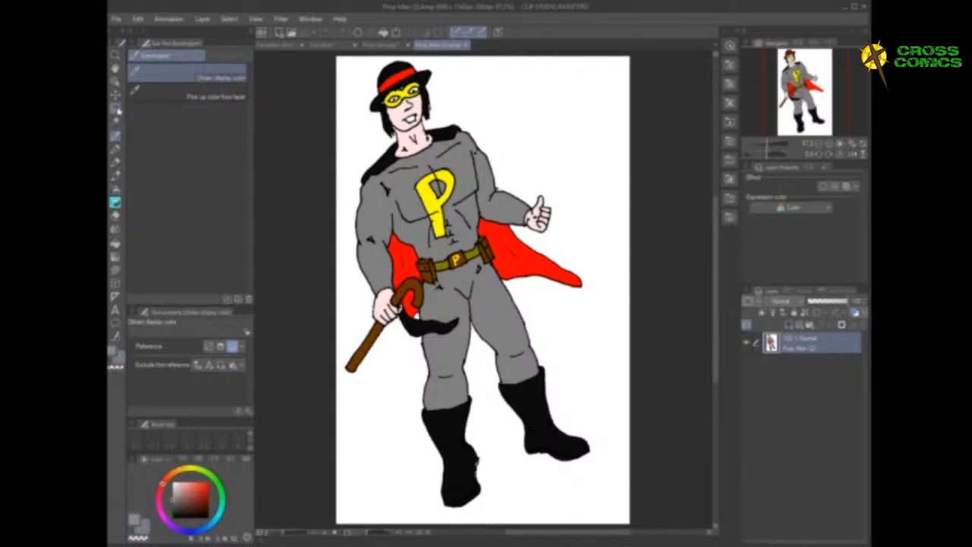
Return to the line art and lasso-fill the figure's legs with the costume grey on Layer 2
click(394, 48)
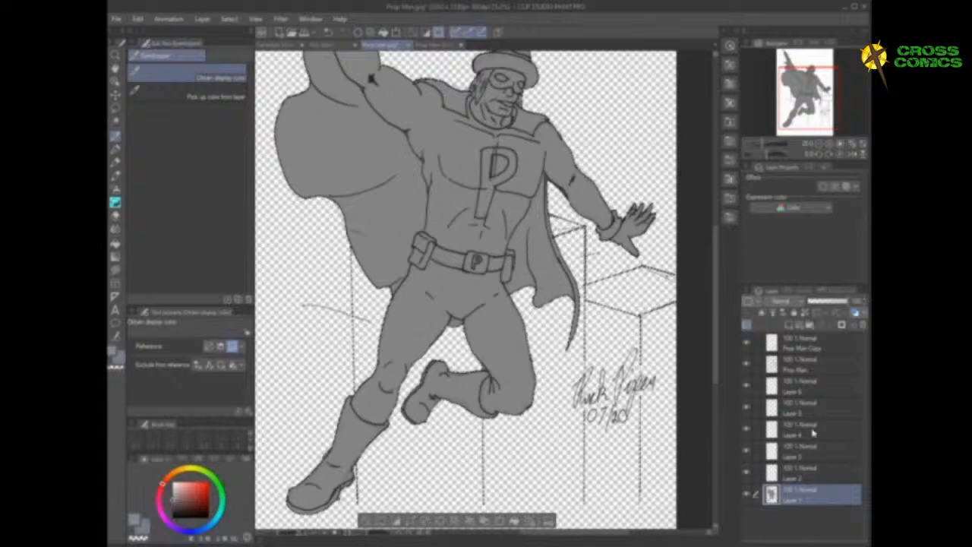
click(819, 474)
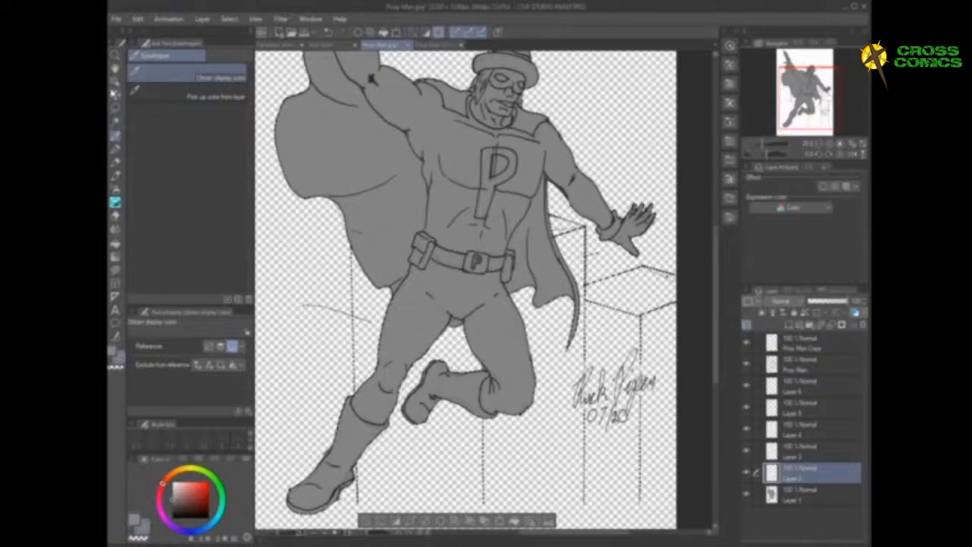
click(115, 270)
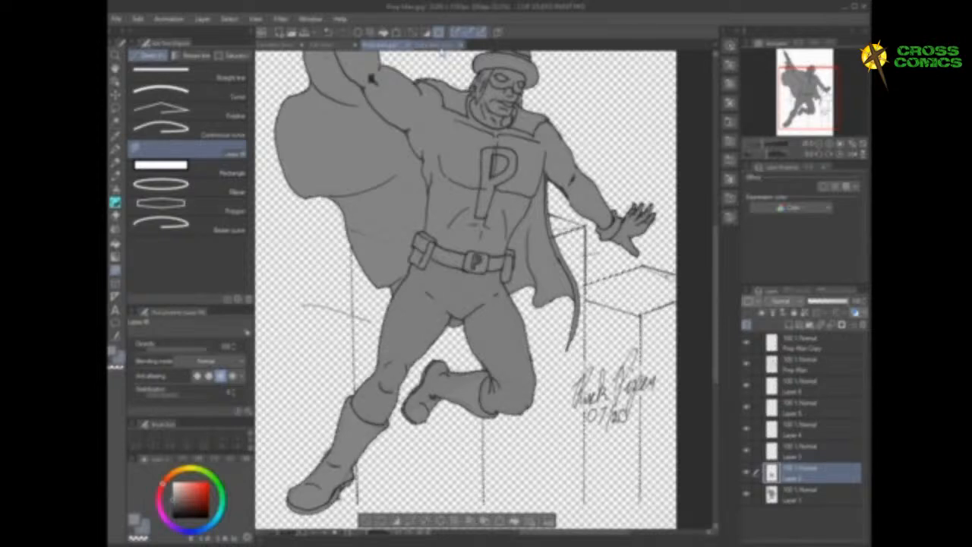
Sample the costume grey again from the coloured reference drawing and return to the line art
click(442, 46)
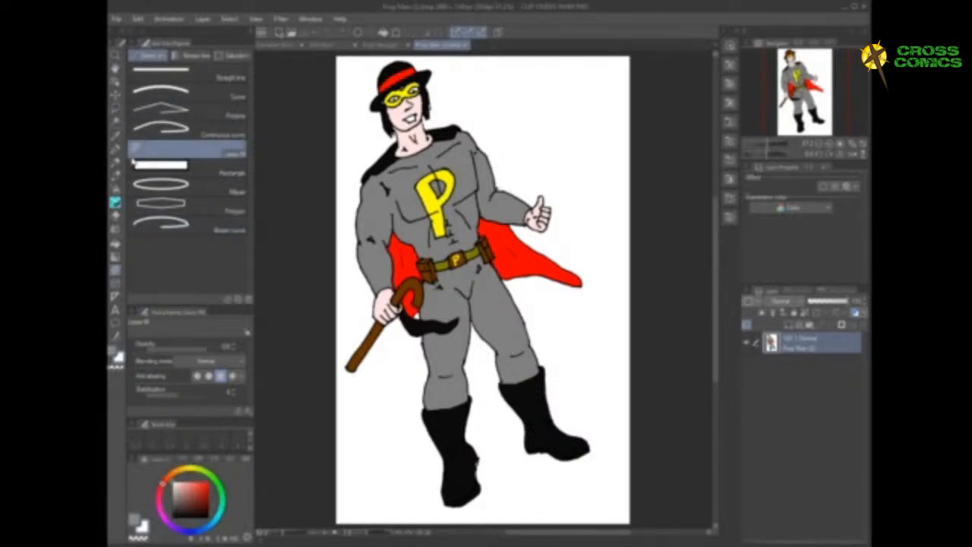
click(116, 137)
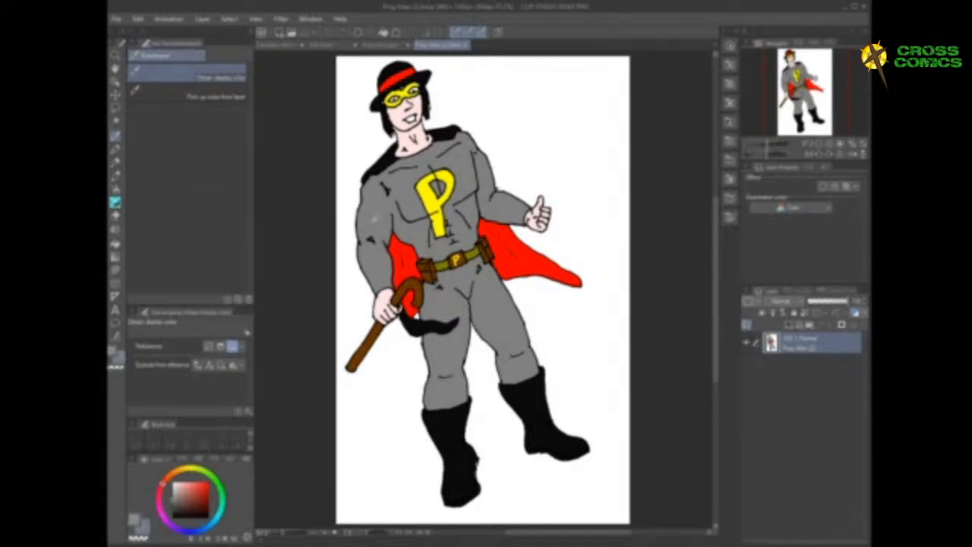
click(388, 45)
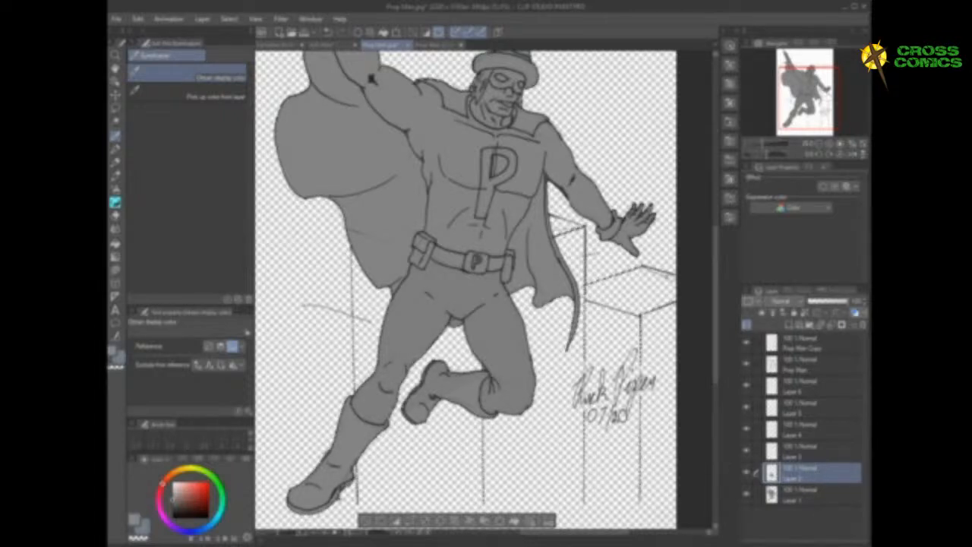
Refill the figure's whole base on Layer 1 with a lighter grey, keeping the fill within the silhouette
key(ctrl+shift+i)
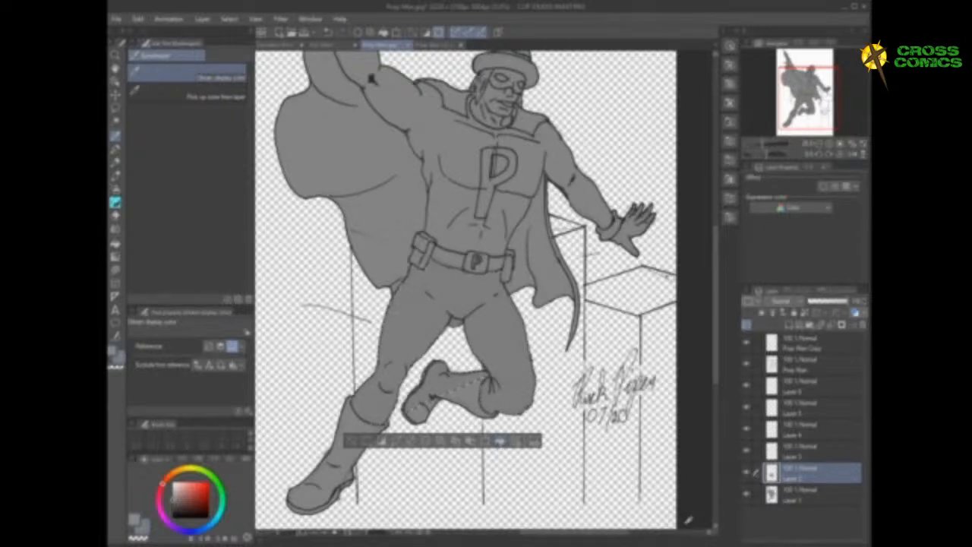
click(801, 501)
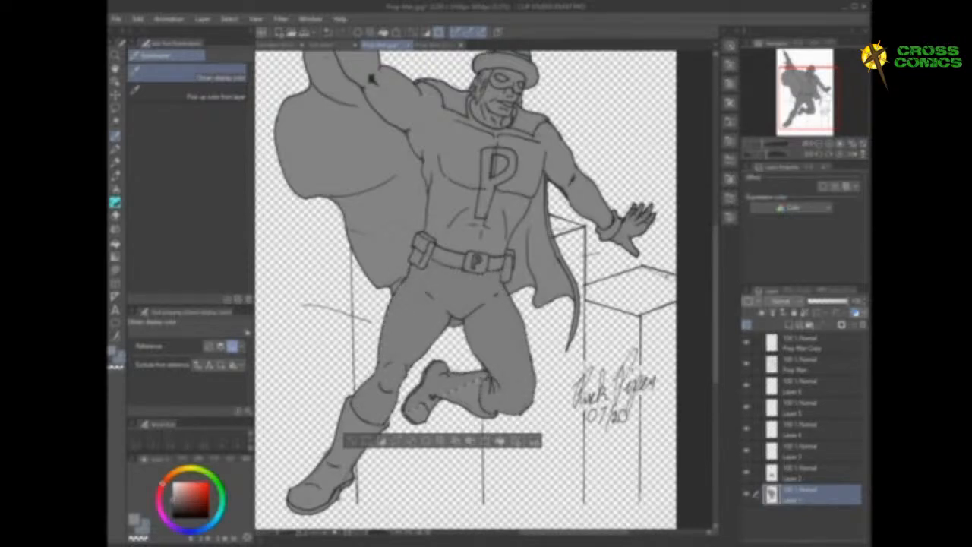
key(ctrl+shift+i)
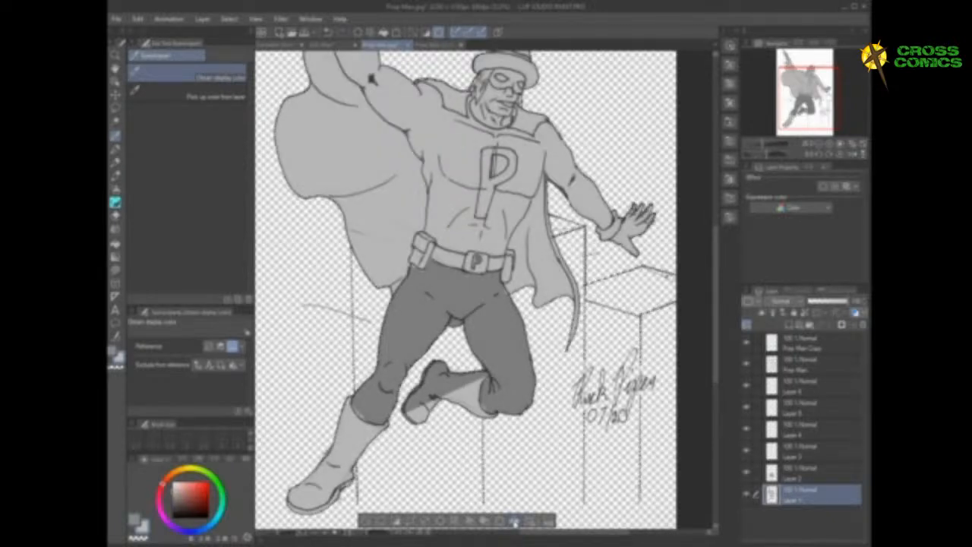
Lasso-fill the torso between belt and mid-chest, including its side edges, with the darker costume grey on Layer 2
click(819, 471)
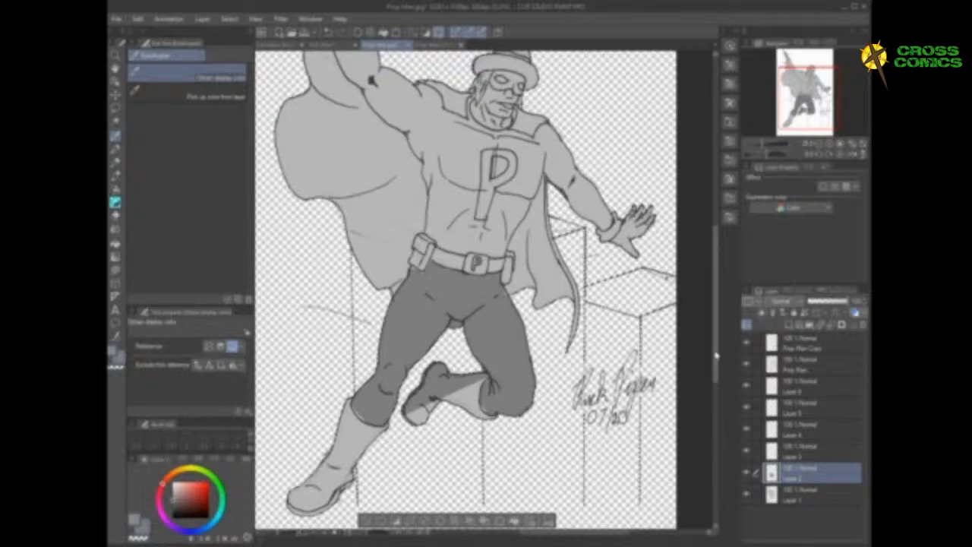
scroll(717, 355, up, 1)
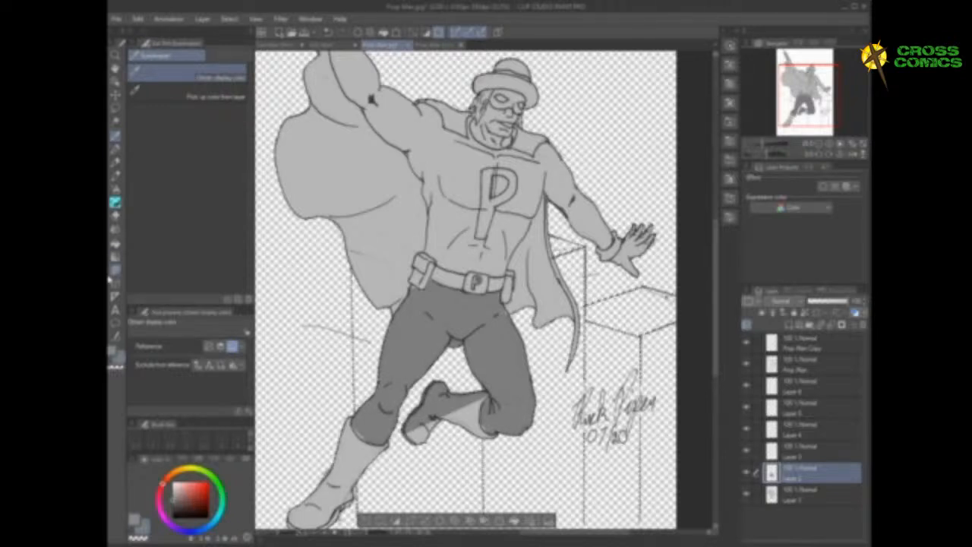
click(114, 271)
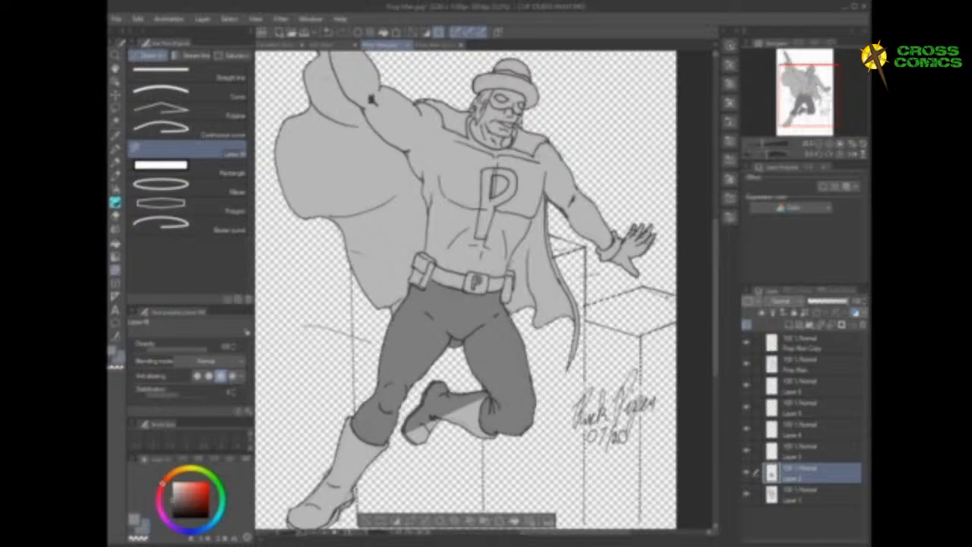
mouse_move(538, 199)
mouse_down()
mouse_move(515, 169)
mouse_move(441, 165)
mouse_move(422, 181)
mouse_move(431, 236)
mouse_up()
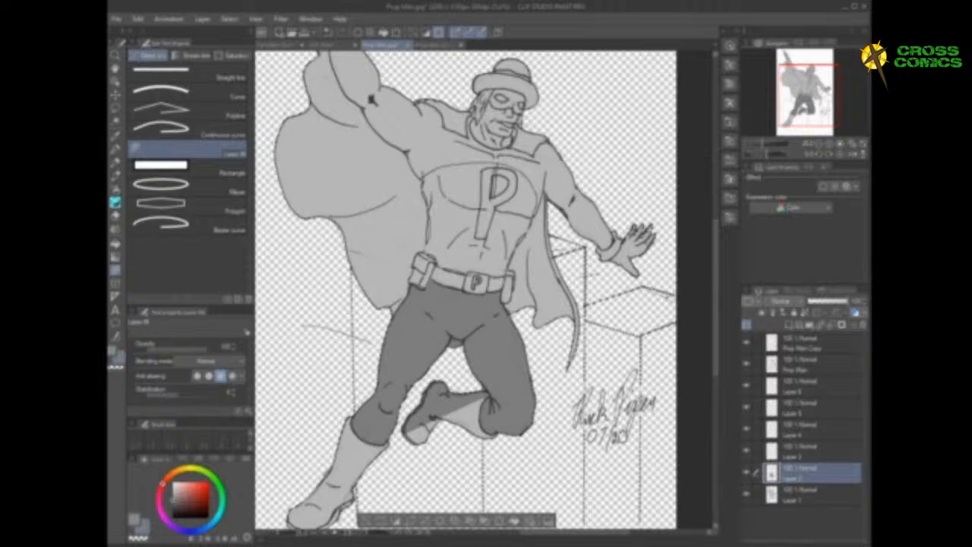
drag(509, 262, 504, 270)
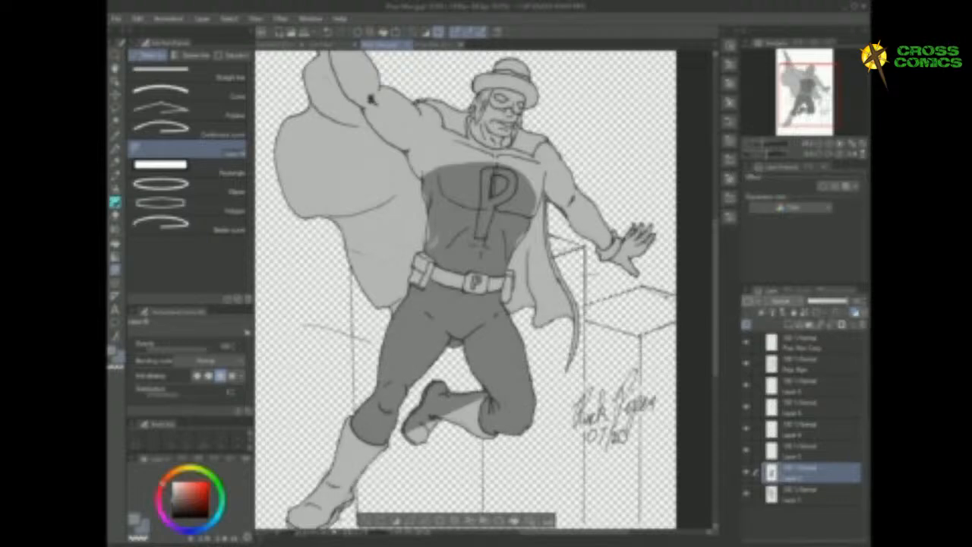
mouse_move(430, 228)
mouse_down()
mouse_move(415, 178)
mouse_move(448, 226)
mouse_up()
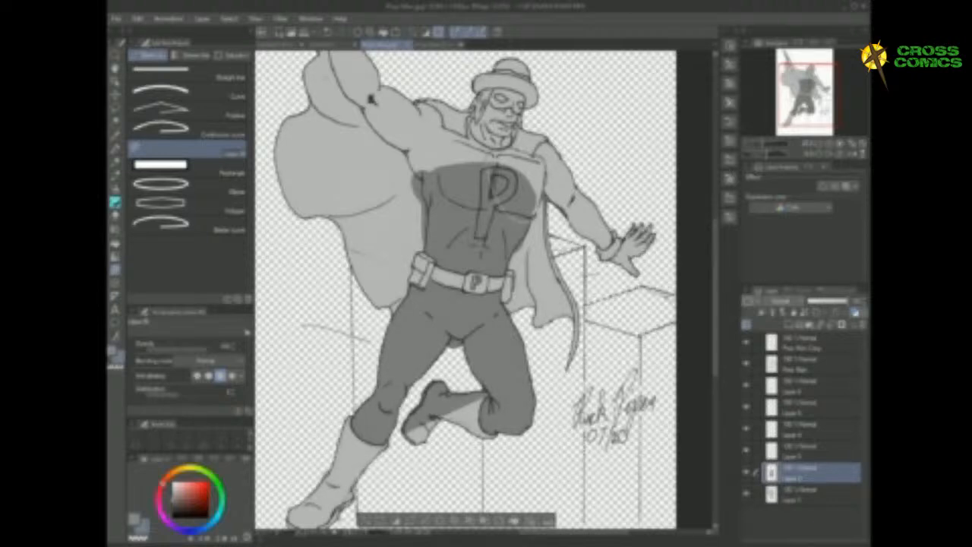
Lasso-fill the upper chest, collar, lowered arm and raised arm's shoulder with the darker costume grey on Layer 2
drag(502, 142, 493, 155)
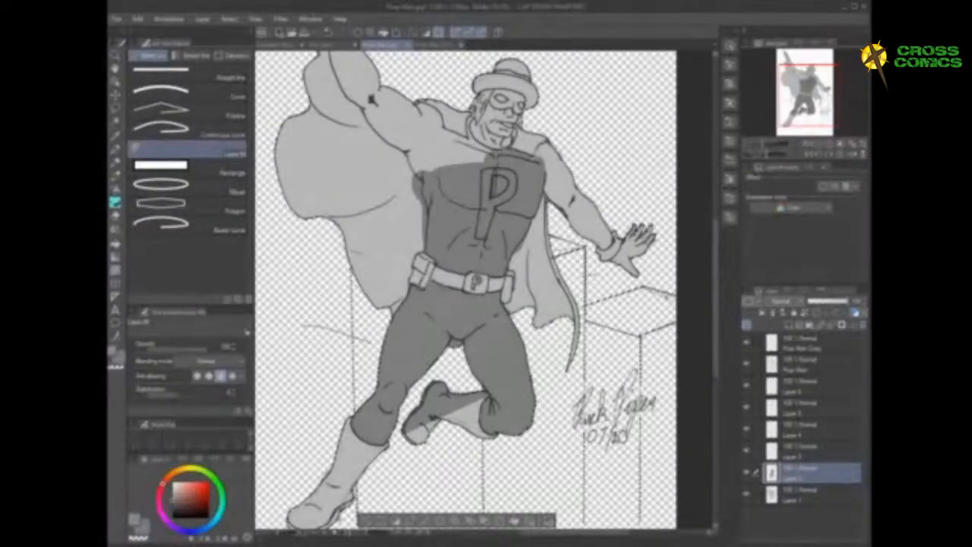
drag(548, 141, 614, 222)
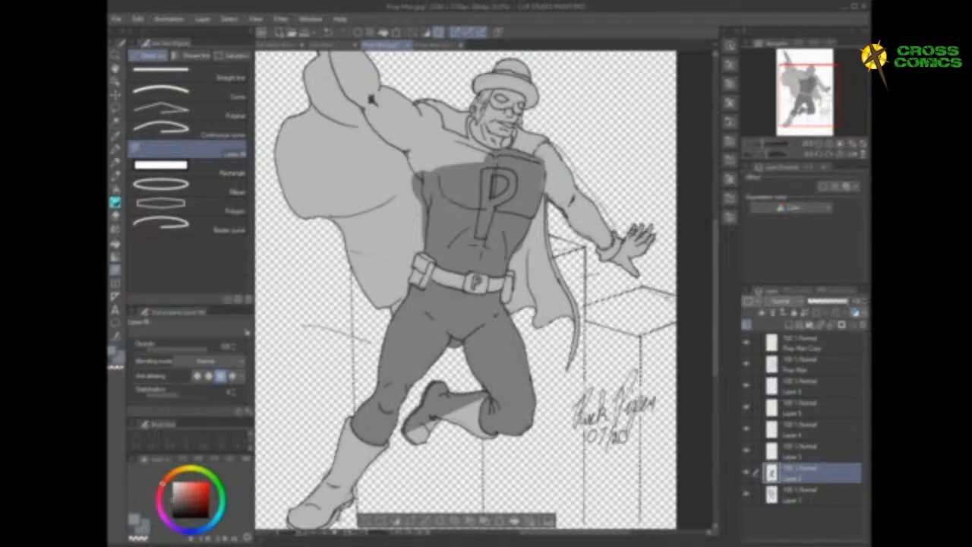
click(561, 179)
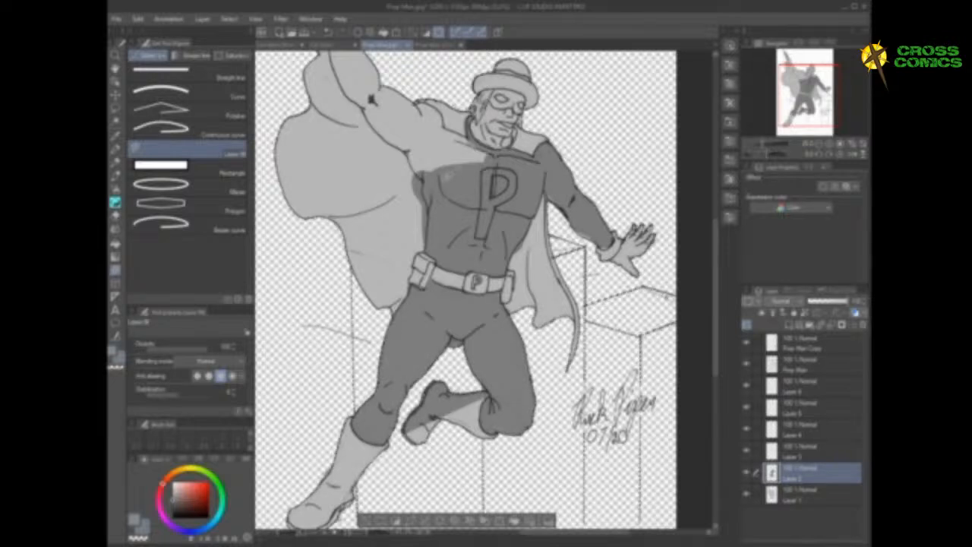
mouse_move(438, 183)
mouse_down()
mouse_move(411, 139)
mouse_move(420, 128)
mouse_move(486, 138)
mouse_move(493, 149)
mouse_move(495, 158)
mouse_move(437, 176)
mouse_up()
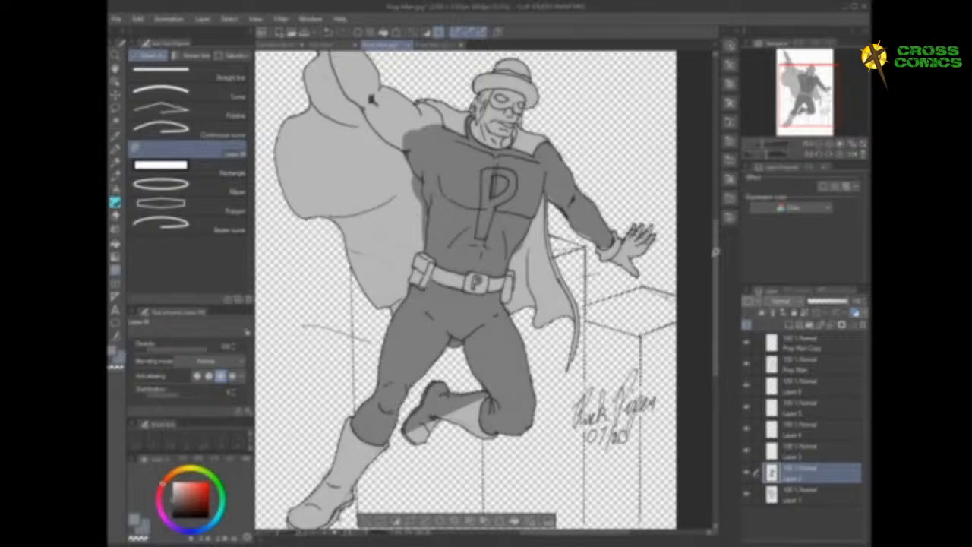
Lasso-fill the raised arm from the shoulder up to the glove cuff with the darker costume grey on Layer 2
drag(716, 256, 715, 226)
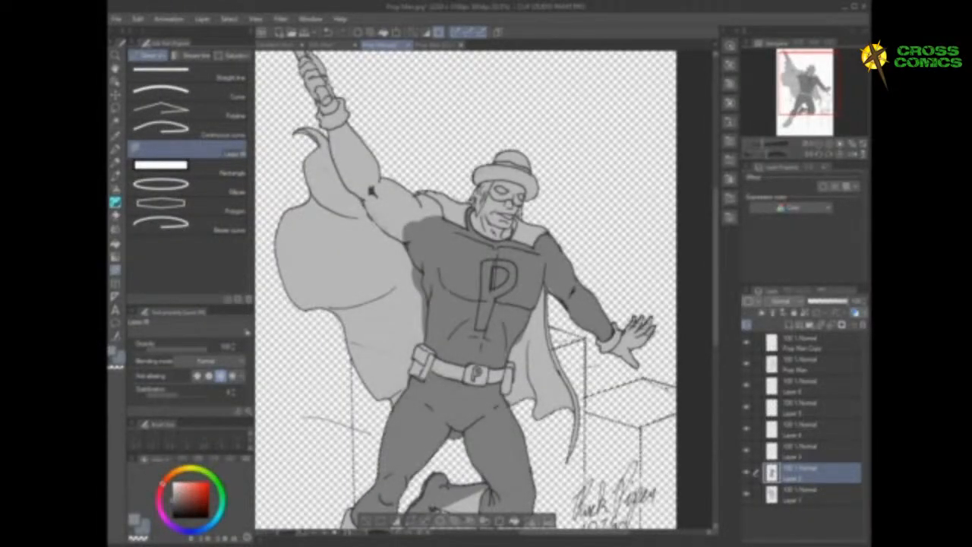
click(371, 191)
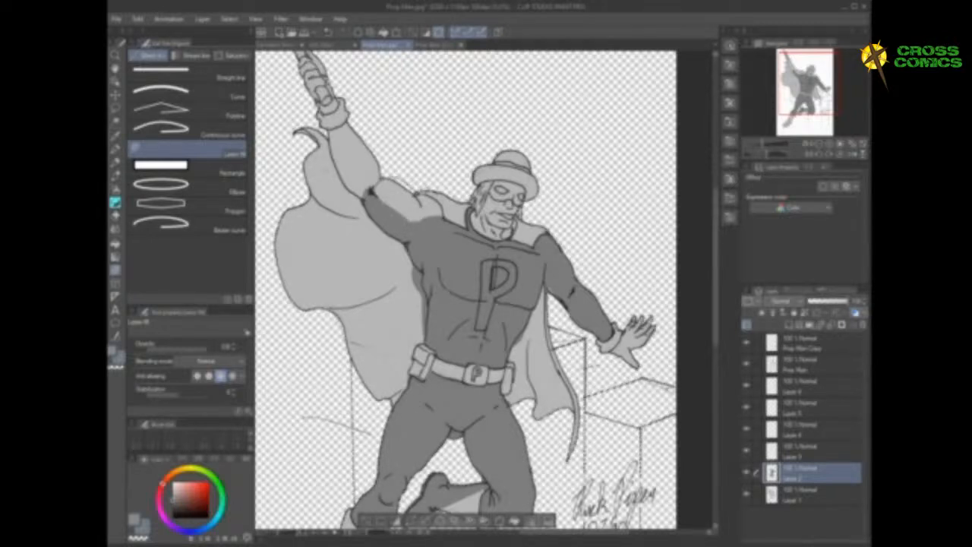
mouse_move(442, 207)
mouse_down()
mouse_move(443, 230)
mouse_move(413, 231)
mouse_up()
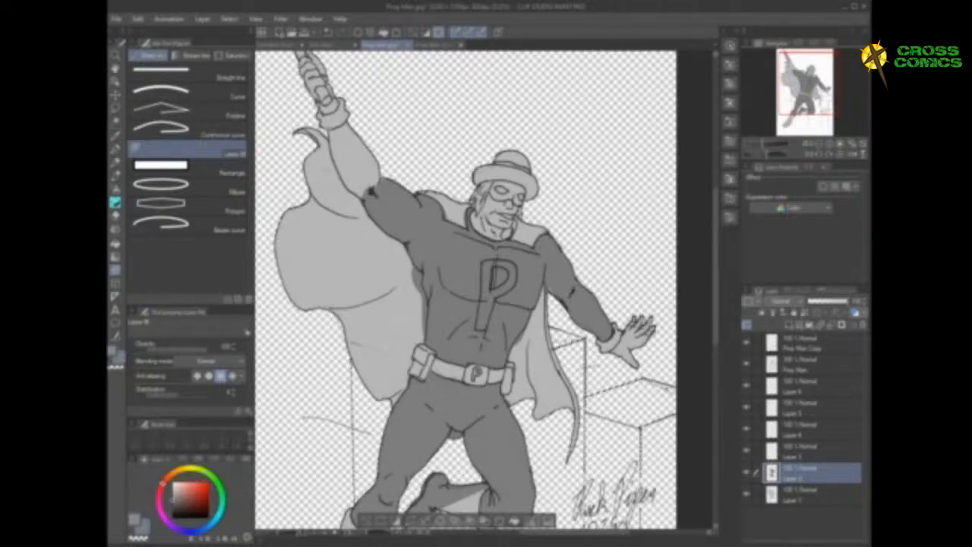
drag(367, 121, 396, 161)
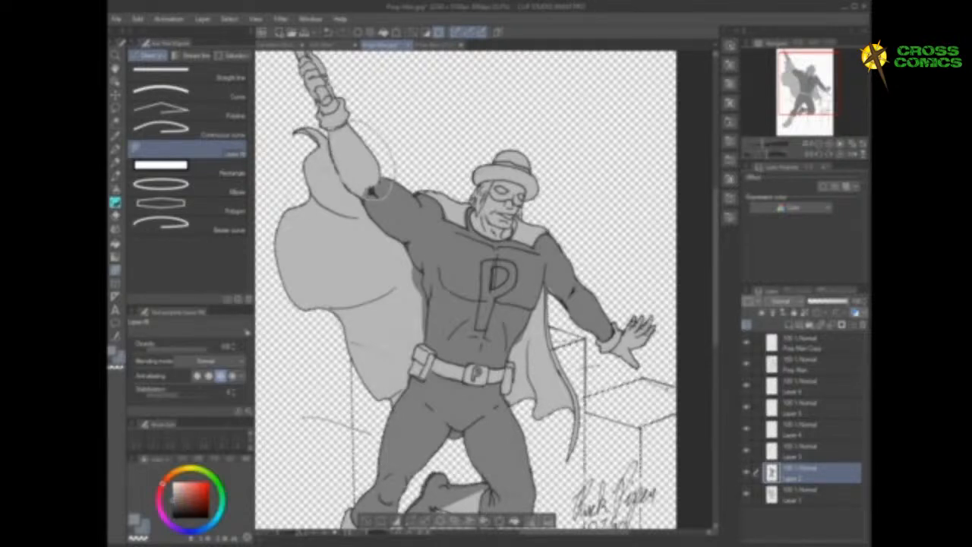
click(370, 192)
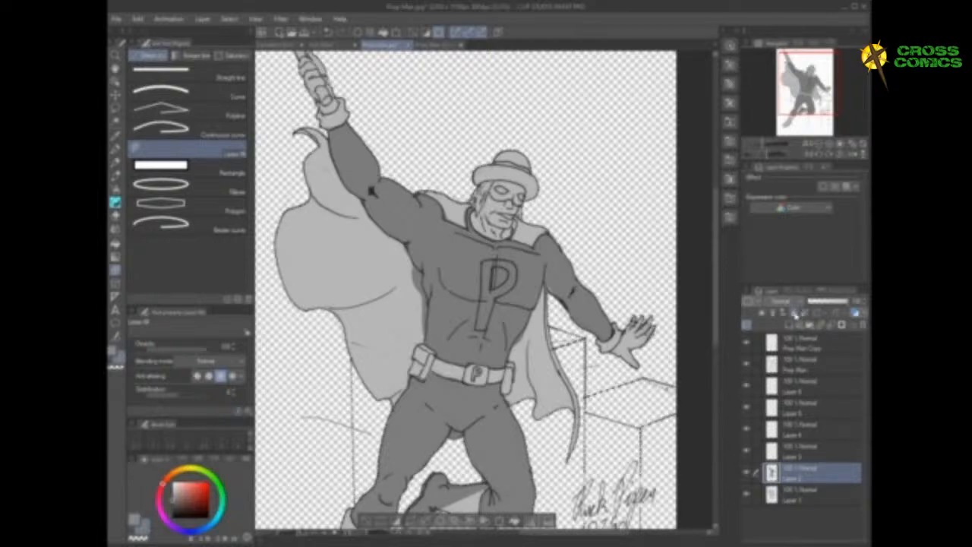
Lock Layer 2 and lasso-fill the face and neck on Layer 3 with the skin tone sampled from the coloured reference drawing
click(794, 313)
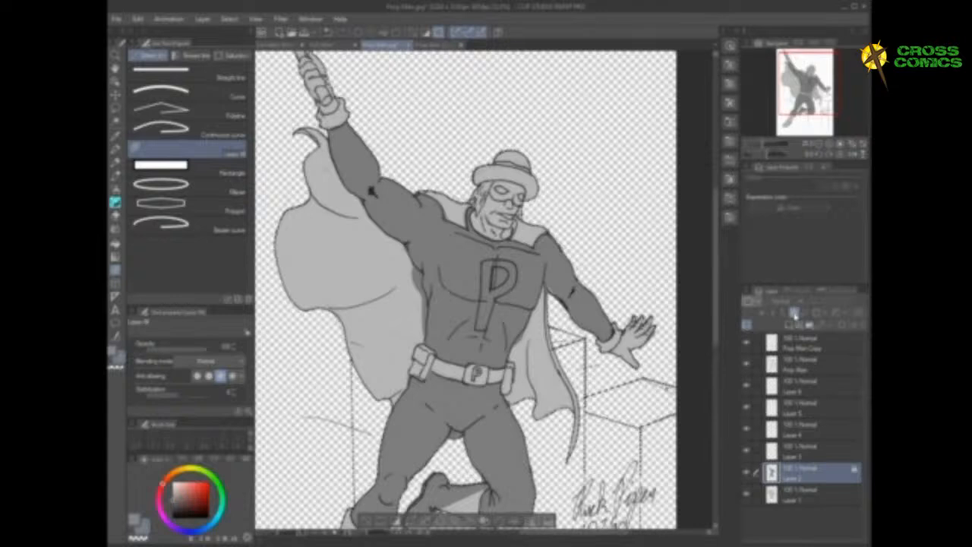
click(800, 451)
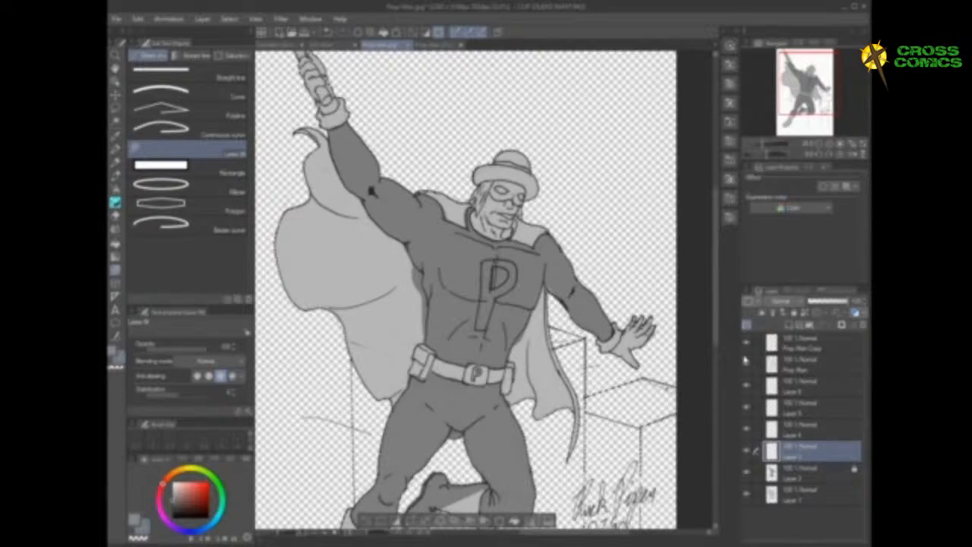
click(435, 48)
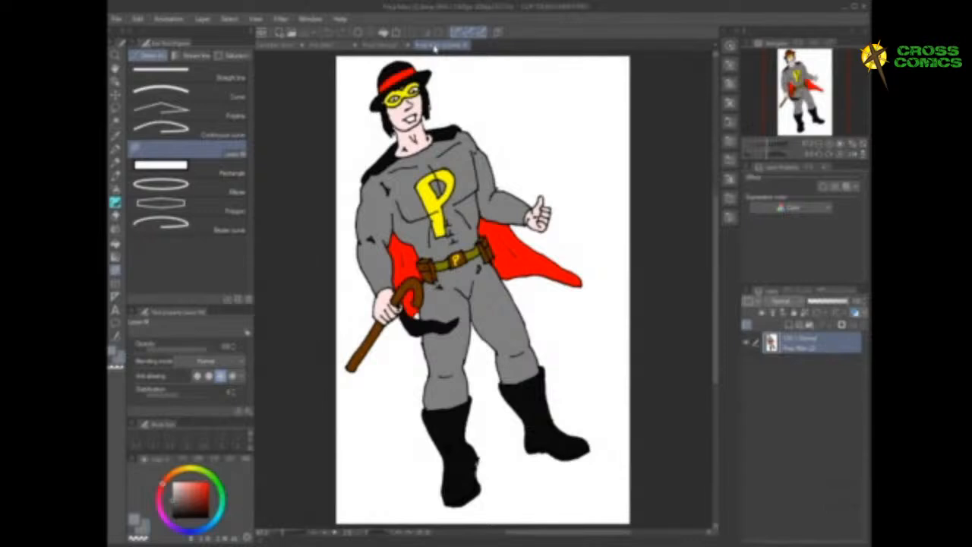
click(116, 144)
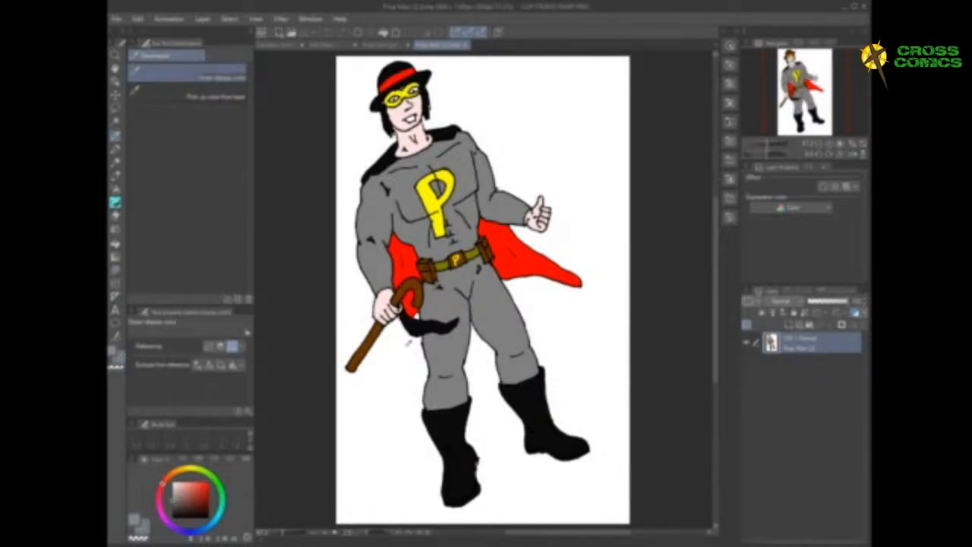
click(415, 317)
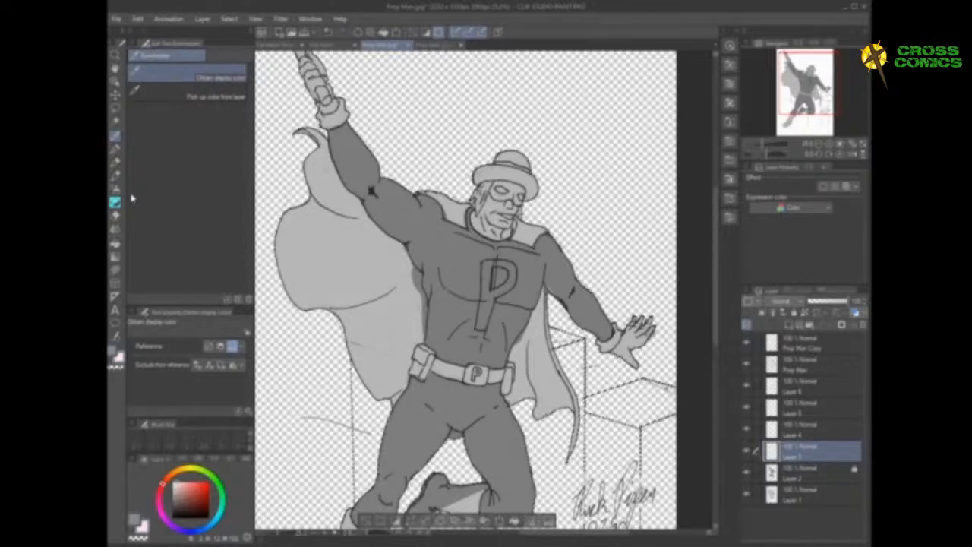
click(116, 269)
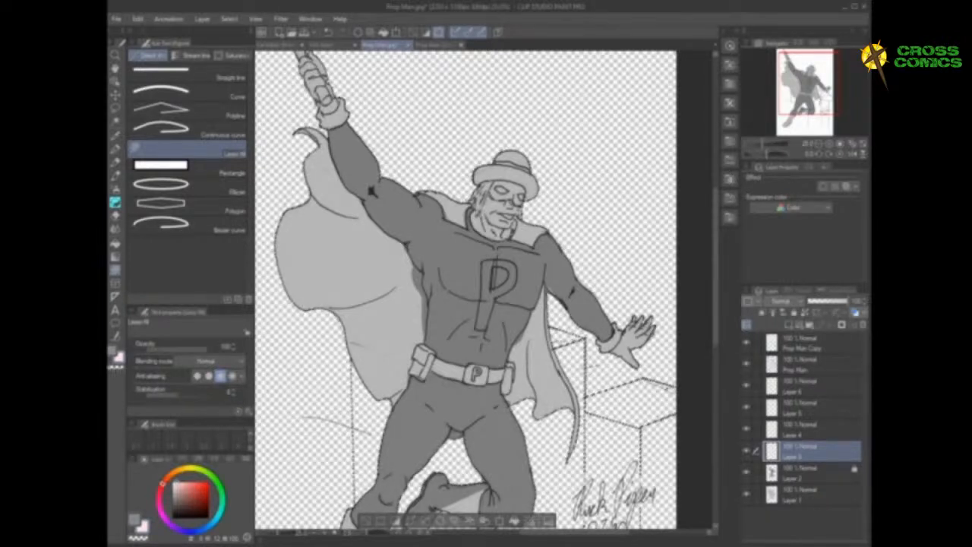
mouse_move(502, 227)
mouse_down()
mouse_move(484, 234)
mouse_move(480, 226)
mouse_move(493, 232)
mouse_up()
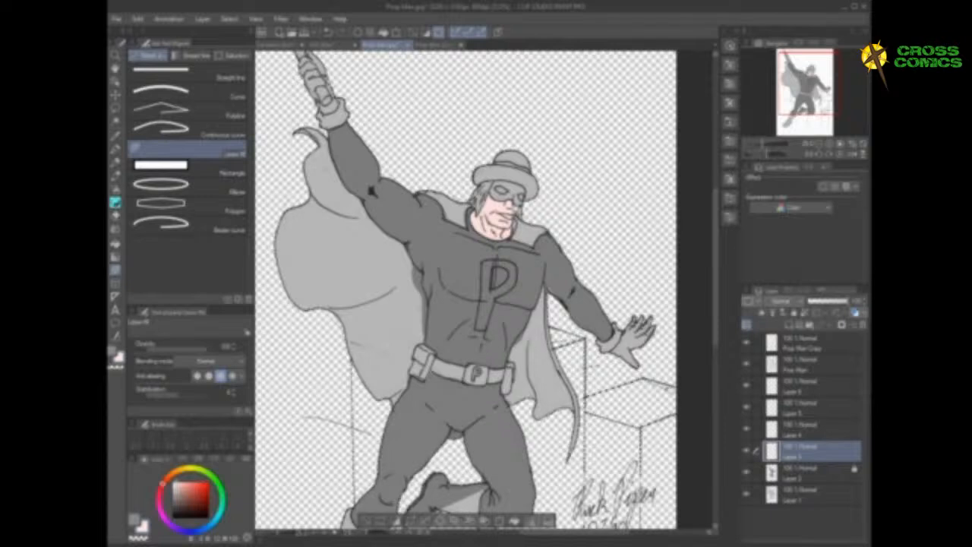
Sample the yellow from the coloured reference drawing, then lock Layer 3 and make Layer 4 active in the line art
click(437, 46)
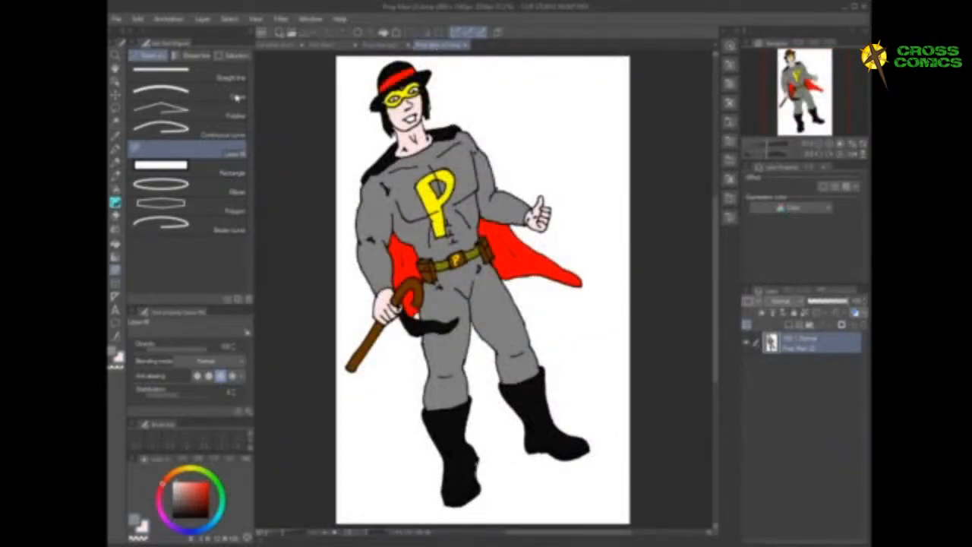
click(115, 137)
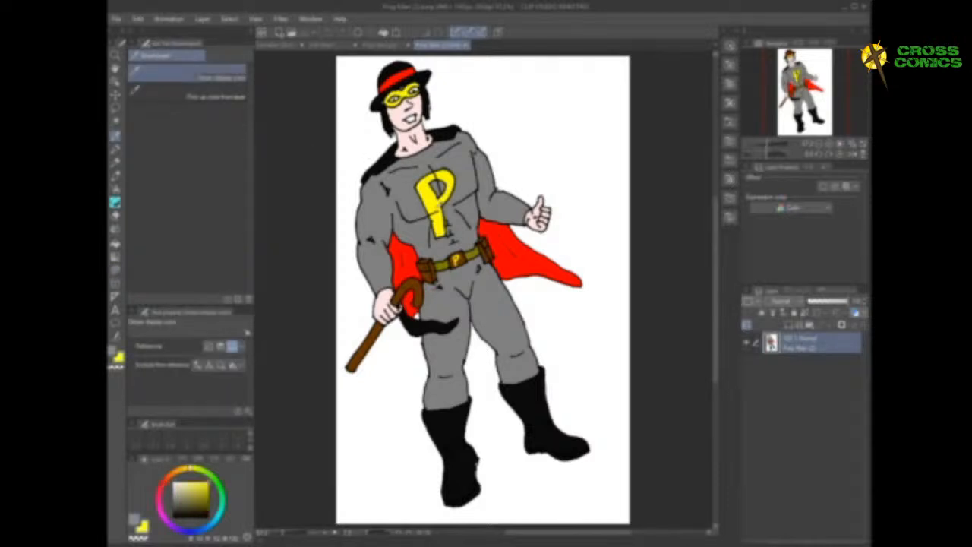
click(386, 45)
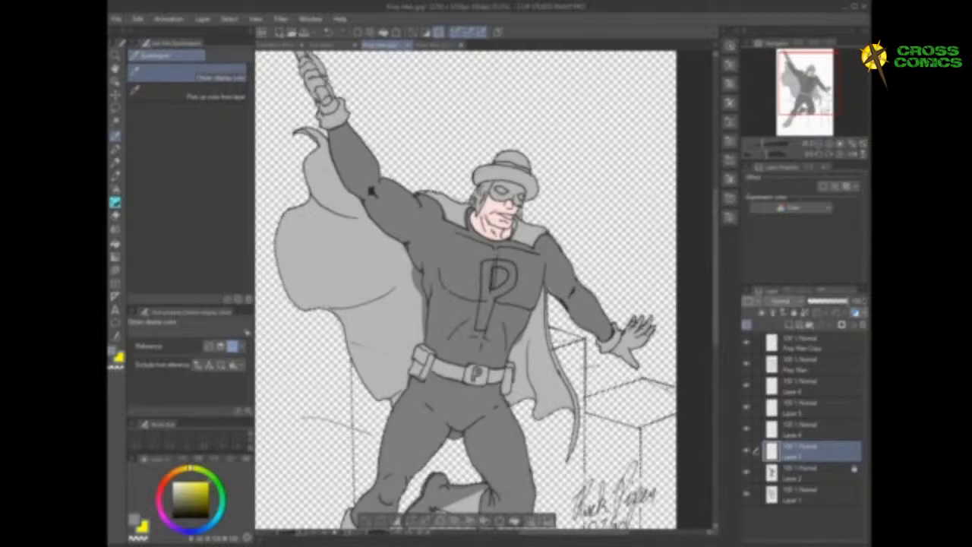
click(794, 312)
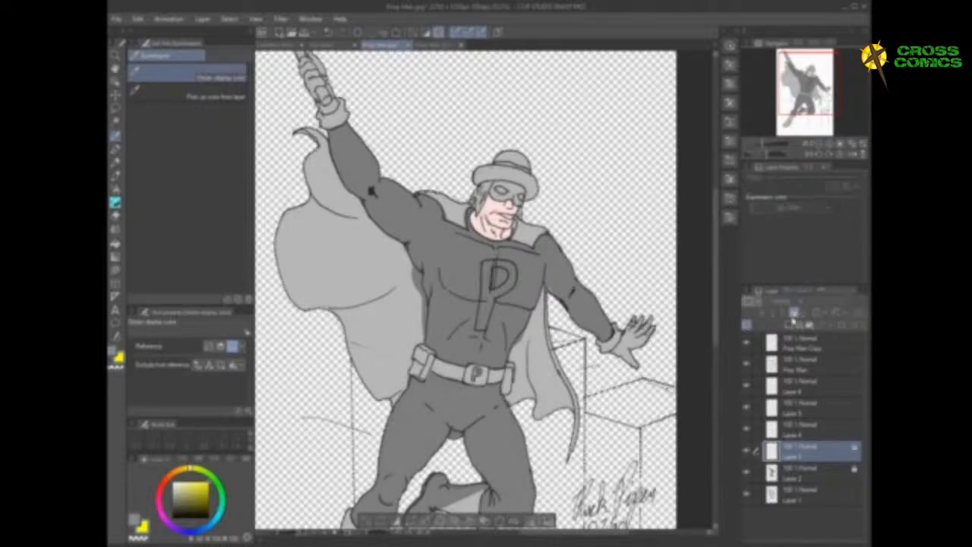
click(817, 429)
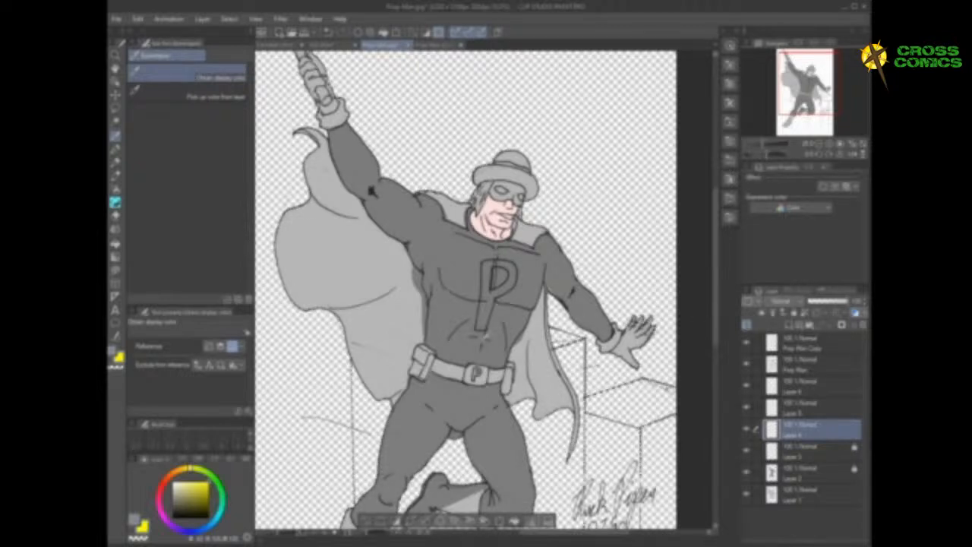
Lasso-fill the chest's P emblem and the eye mask with the sampled yellow on Layer 4
click(116, 274)
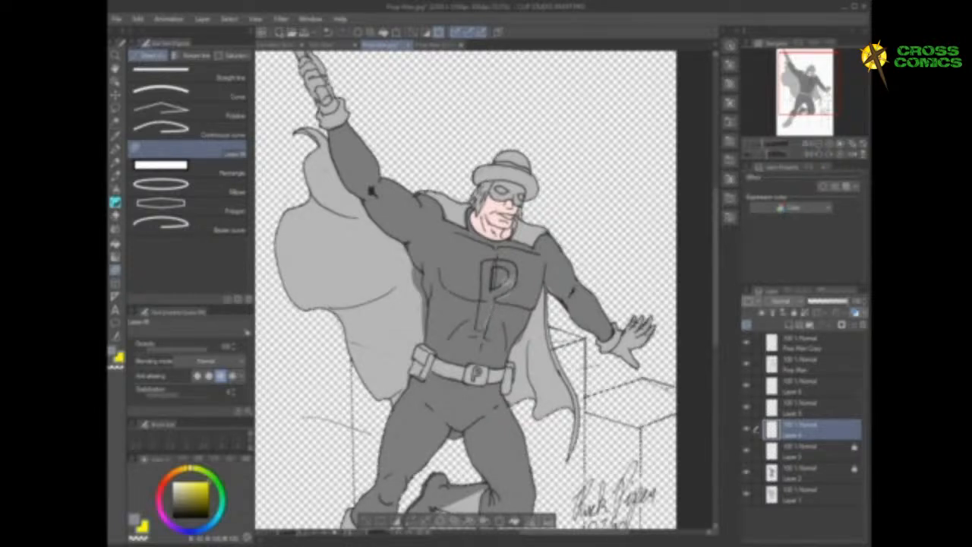
mouse_move(494, 282)
mouse_down()
mouse_move(486, 275)
mouse_move(480, 327)
mouse_move(506, 282)
mouse_move(491, 272)
mouse_up()
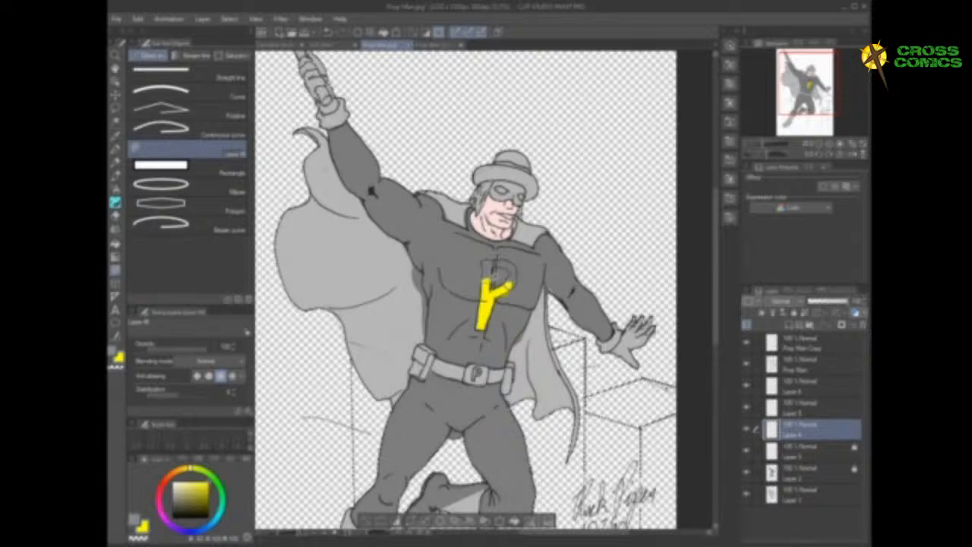
drag(486, 264, 495, 291)
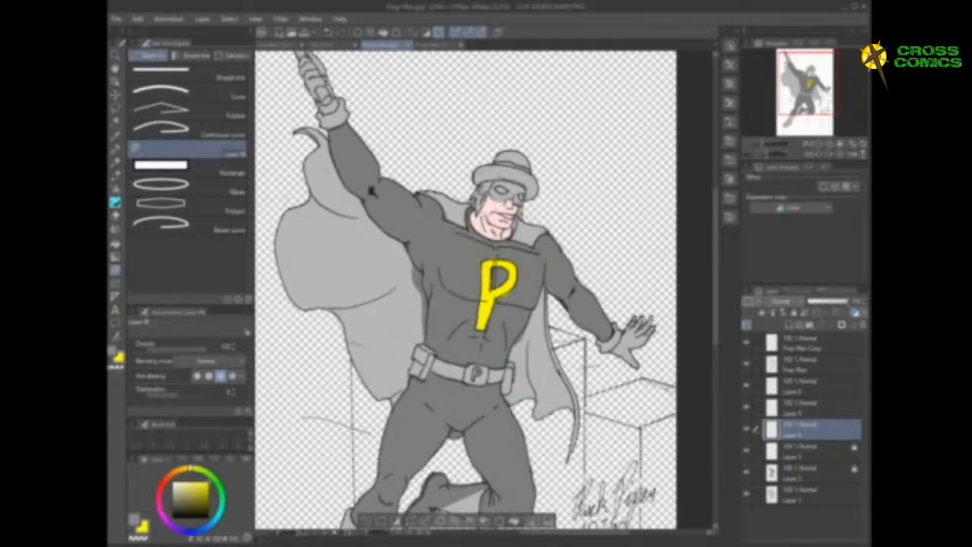
mouse_move(493, 187)
mouse_down()
mouse_move(503, 180)
mouse_move(492, 190)
mouse_up()
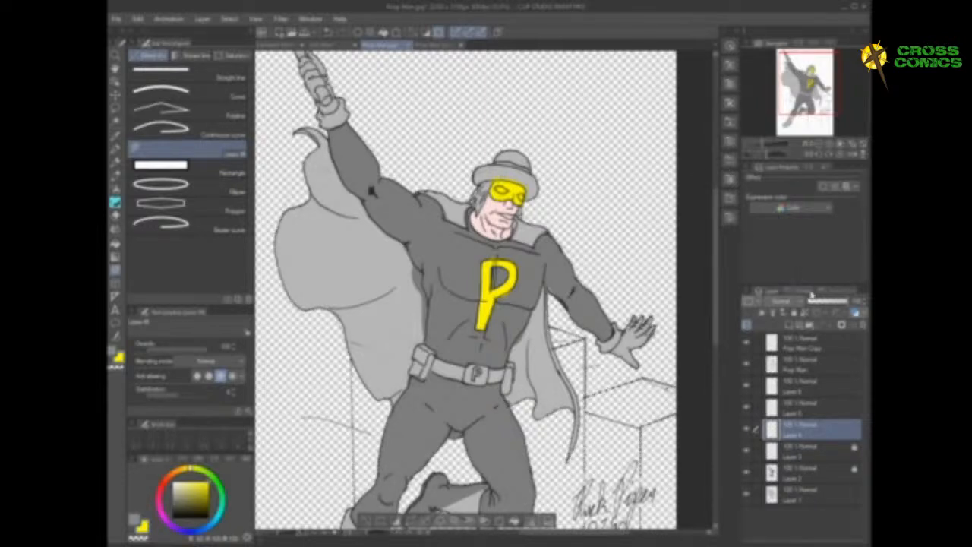
Lock Layer 4, sample the cape's red from the coloured reference drawing and make Layer 5 active in the line art
click(794, 313)
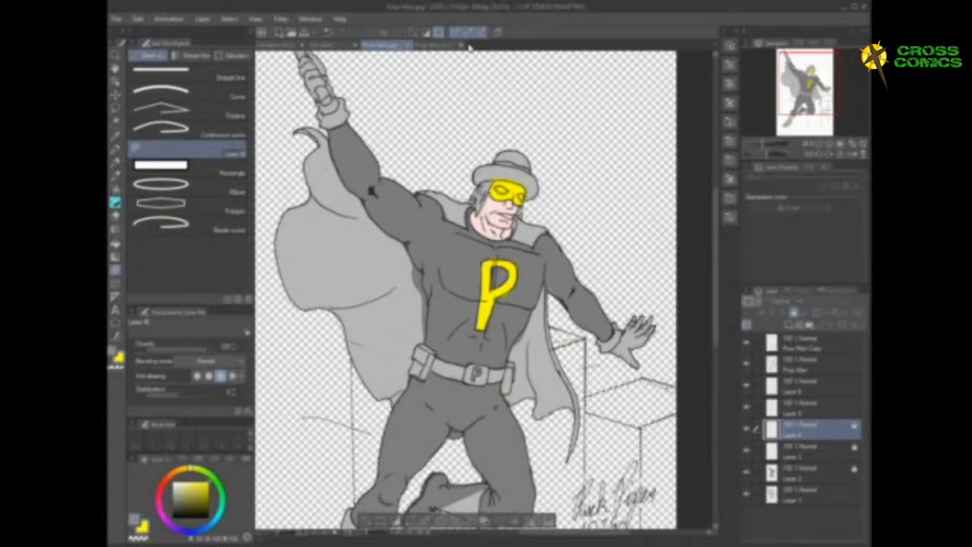
click(443, 46)
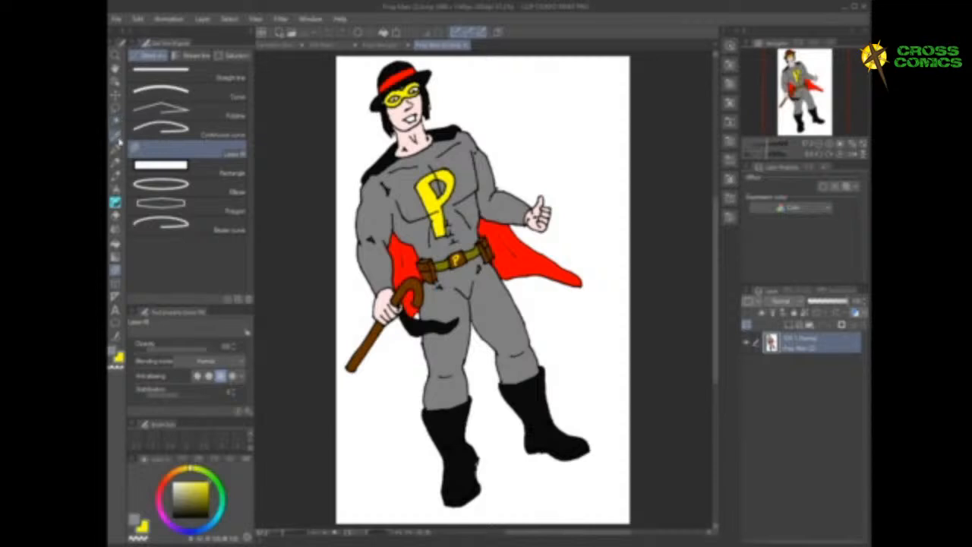
click(118, 139)
click(537, 260)
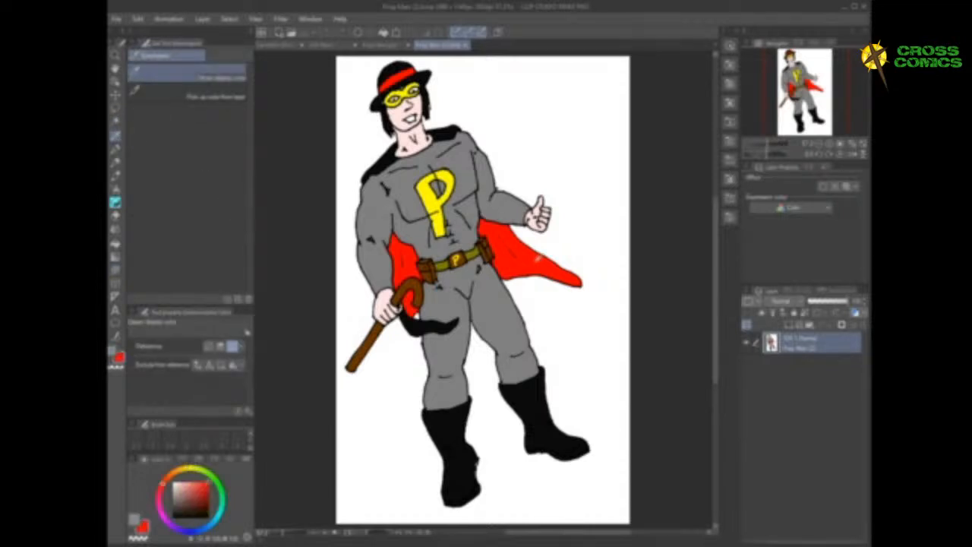
click(384, 47)
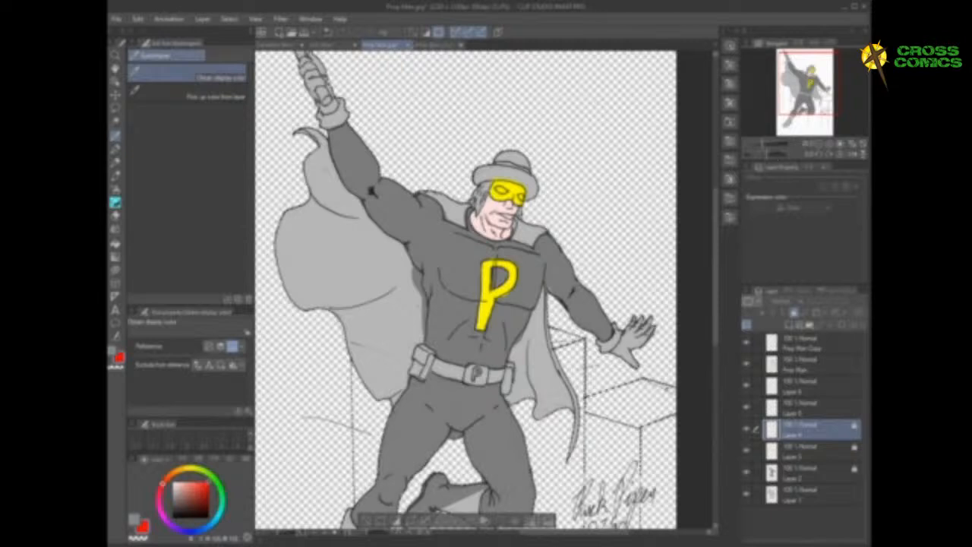
click(817, 410)
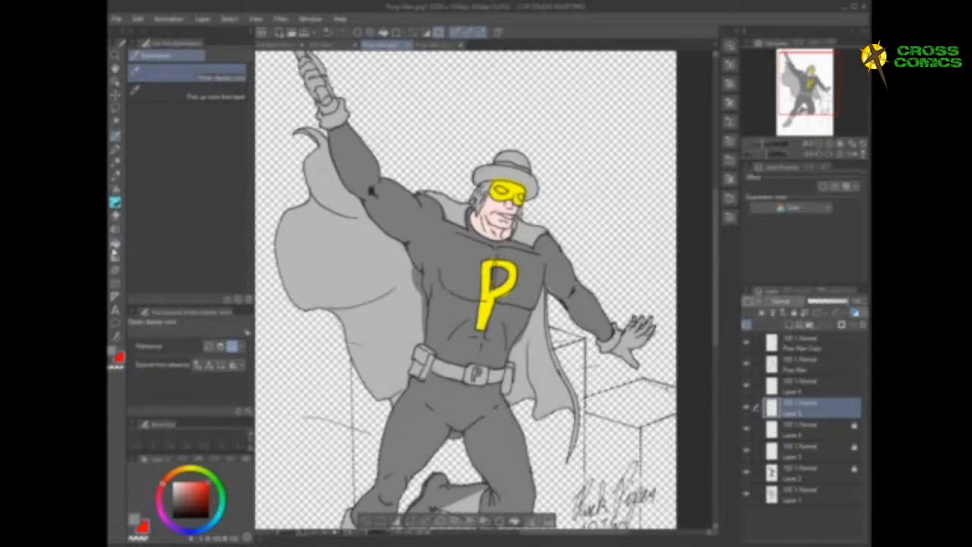
Lasso-fill the cape on both sides of the body, the patch between the legs and the lowered hand's glove with red on Layer 5
click(116, 271)
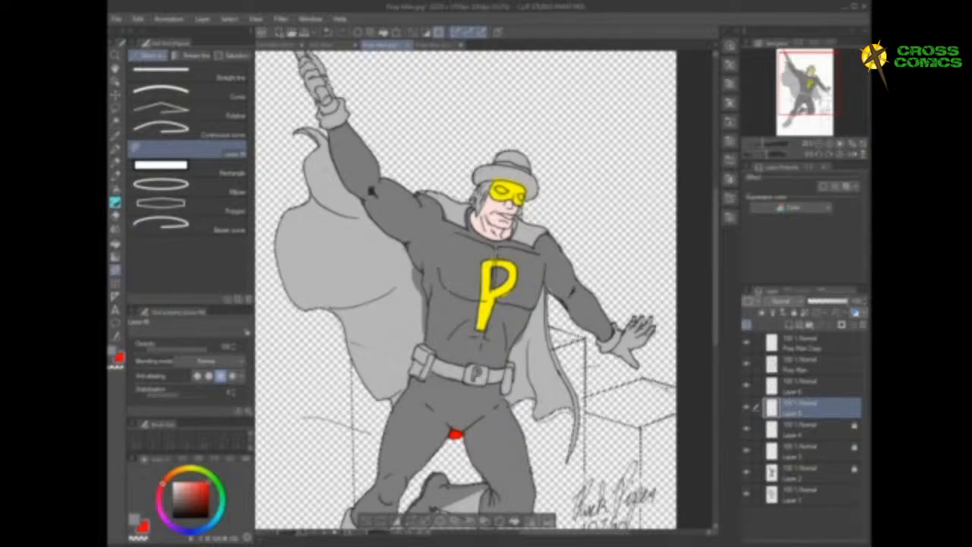
mouse_move(555, 356)
mouse_down()
mouse_move(545, 285)
mouse_move(508, 357)
mouse_move(518, 377)
mouse_up()
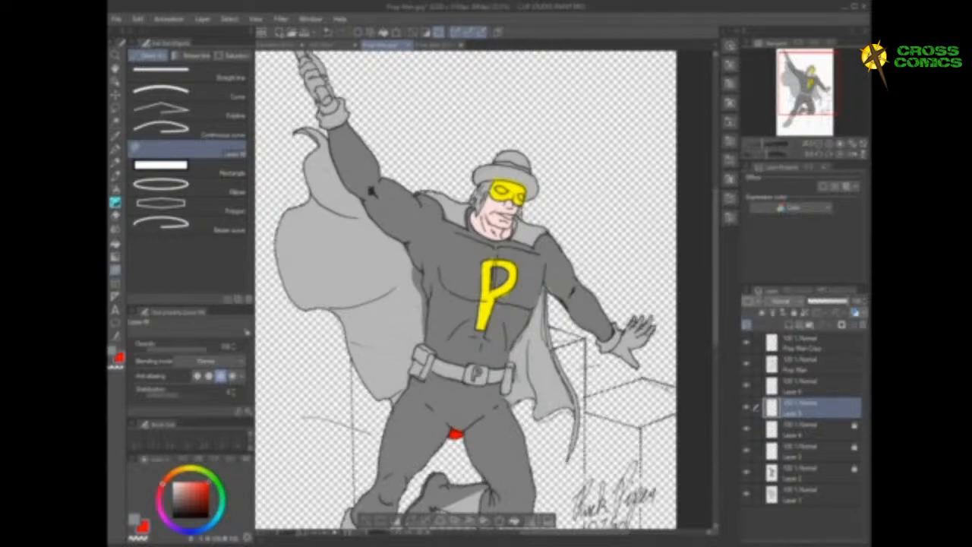
drag(550, 334, 543, 293)
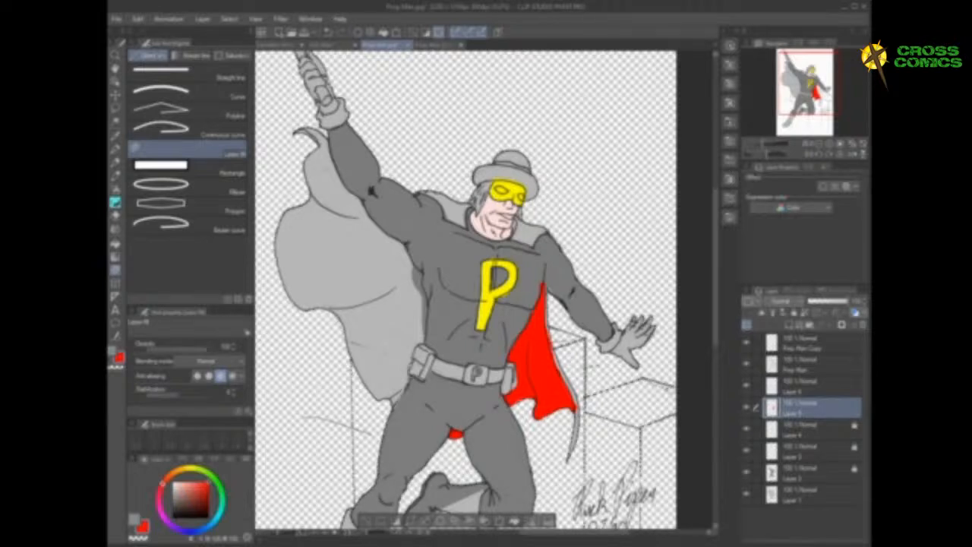
mouse_move(429, 333)
mouse_down()
mouse_move(423, 305)
mouse_move(356, 288)
mouse_move(306, 349)
mouse_move(387, 410)
mouse_move(394, 401)
mouse_up()
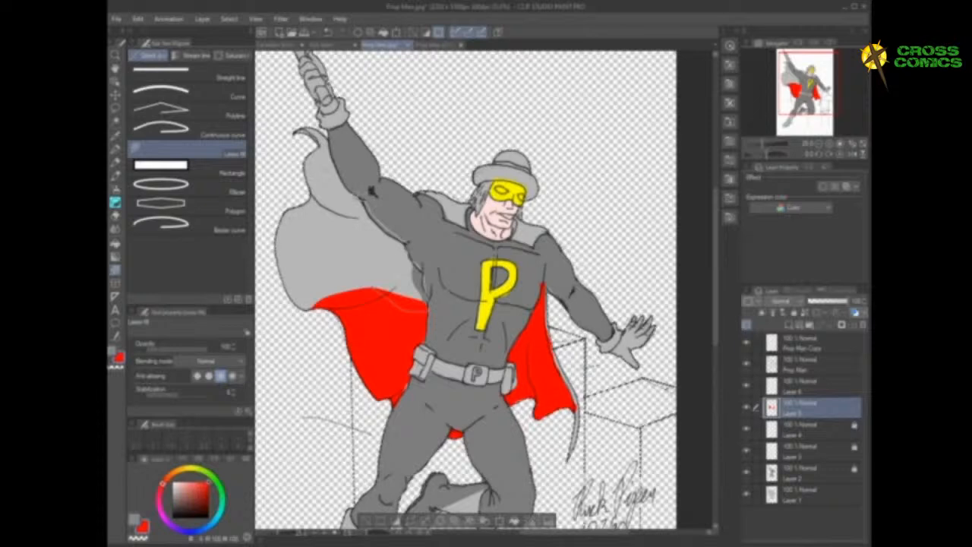
mouse_move(317, 199)
mouse_down()
mouse_move(279, 210)
mouse_move(266, 237)
mouse_move(293, 308)
mouse_move(312, 319)
mouse_move(364, 310)
mouse_move(383, 290)
mouse_move(370, 279)
mouse_up()
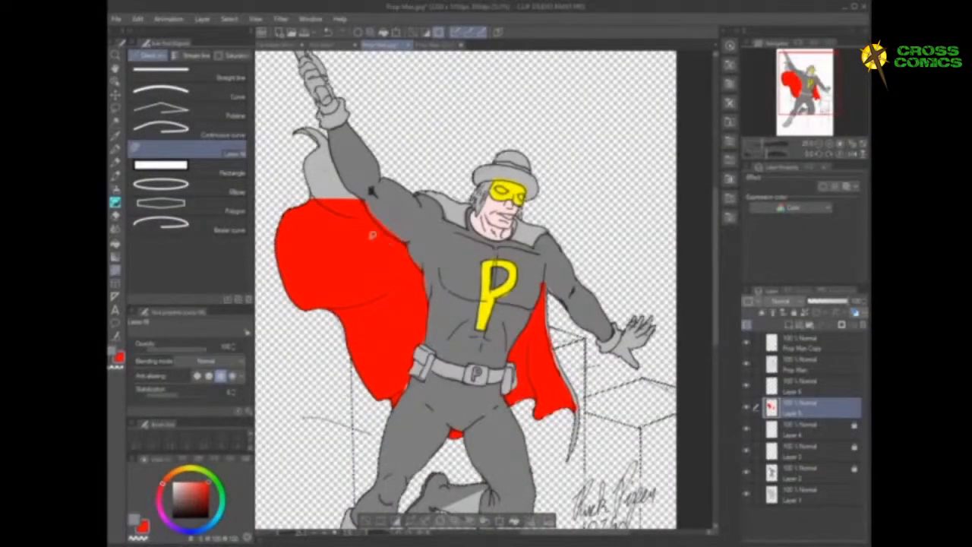
mouse_move(303, 189)
mouse_down()
mouse_move(346, 207)
mouse_move(364, 201)
mouse_move(342, 151)
mouse_move(310, 119)
mouse_move(296, 152)
mouse_move(308, 196)
mouse_up()
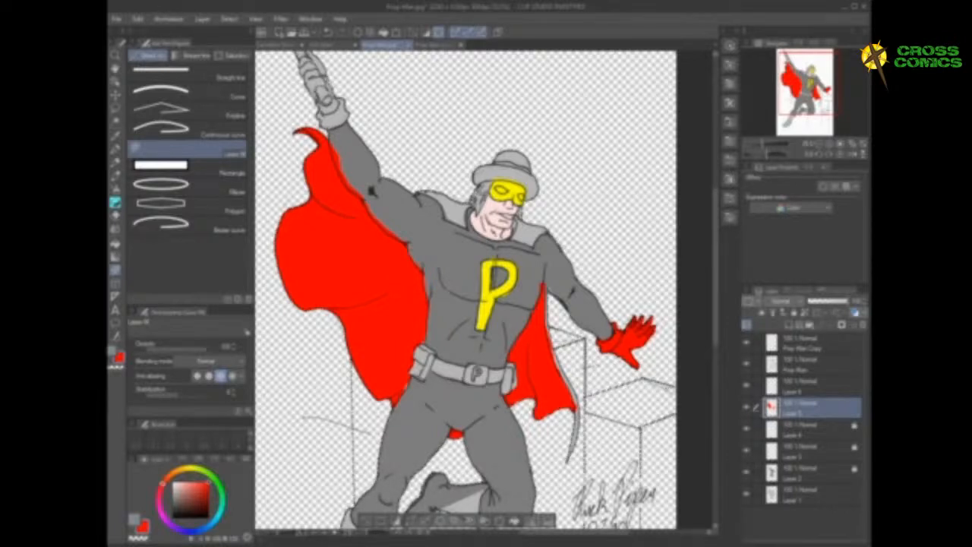
Lasso-fill the raised hand's glove, from cuff to fingers, with red on Layer 5, leaving the held object grey
click(326, 88)
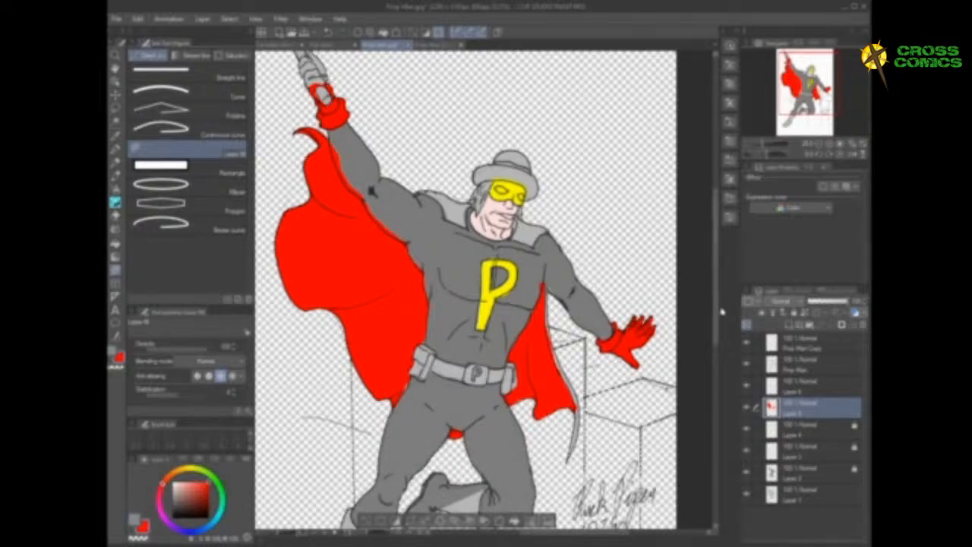
drag(715, 323, 714, 303)
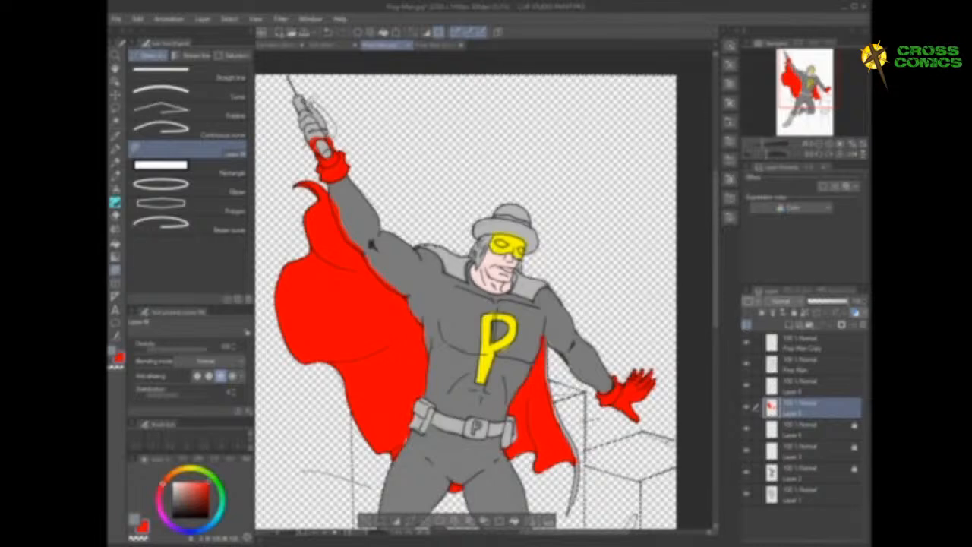
drag(298, 126, 313, 146)
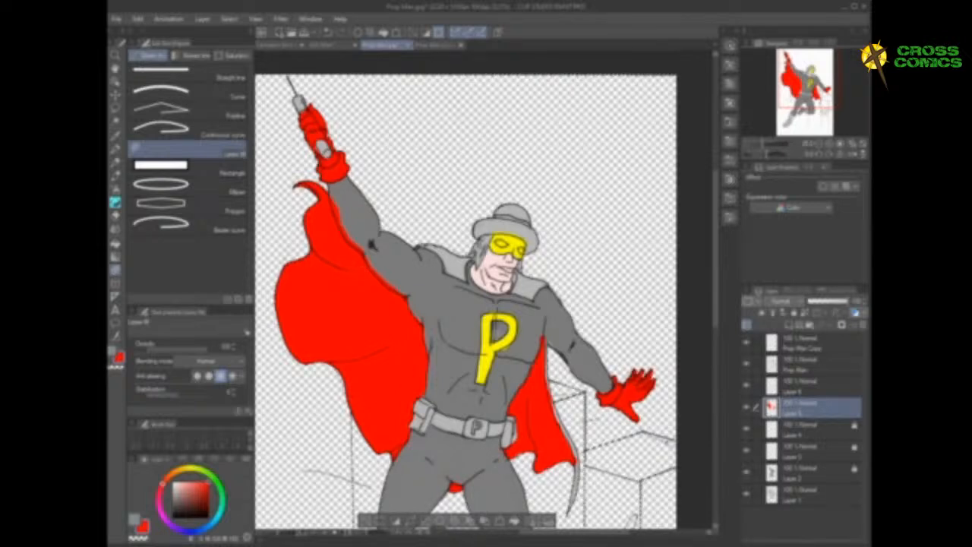
Lock Layer 5, make Layer 6 active, sample the boots' black from the coloured reference drawing and return to the line art
click(798, 319)
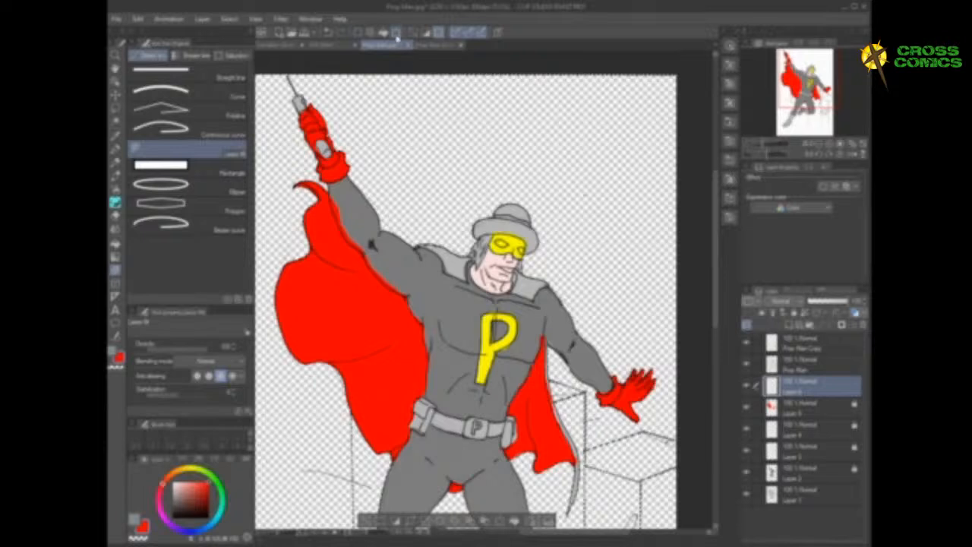
click(425, 46)
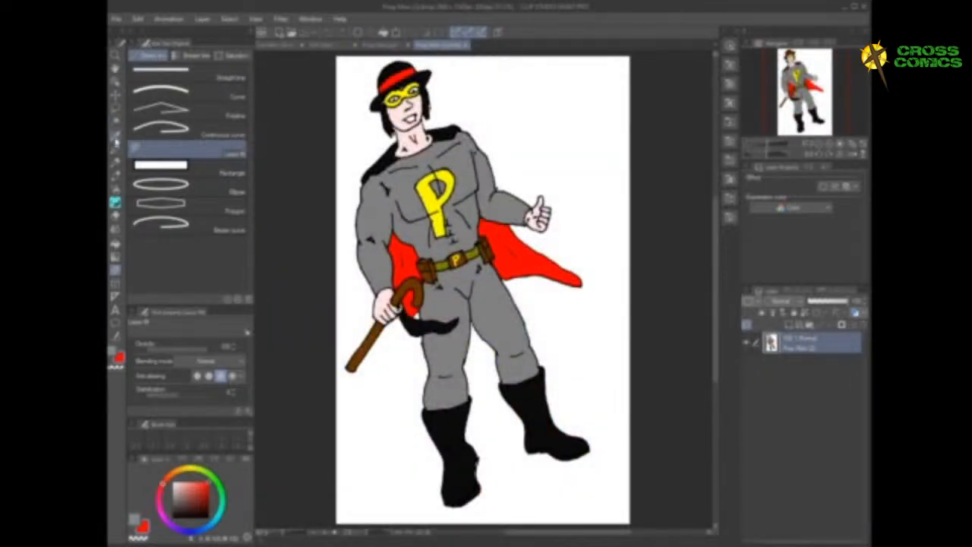
click(116, 136)
click(535, 396)
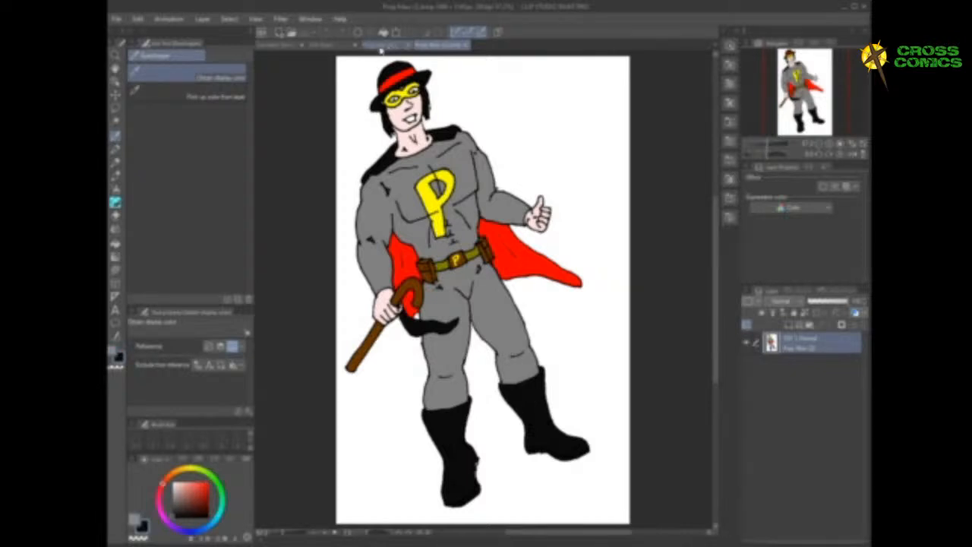
click(380, 47)
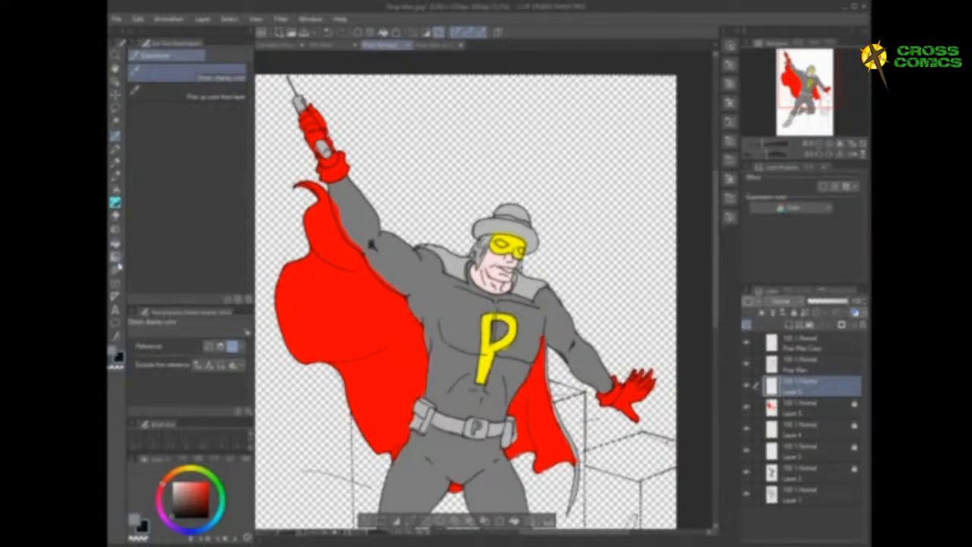
Lasso-fill the cape's thin outer lining strip and the collar on both sides of the neck with black on Layer 6
click(117, 270)
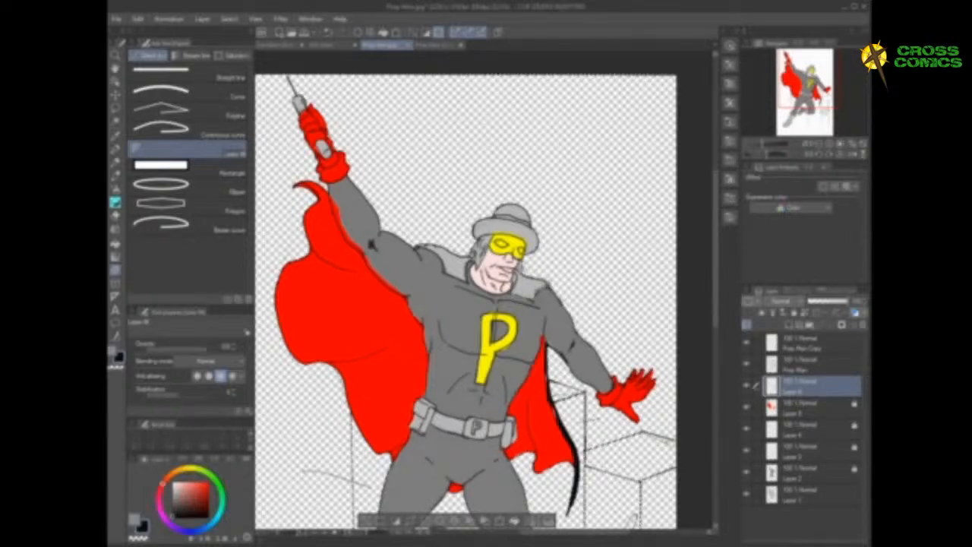
drag(515, 278, 515, 293)
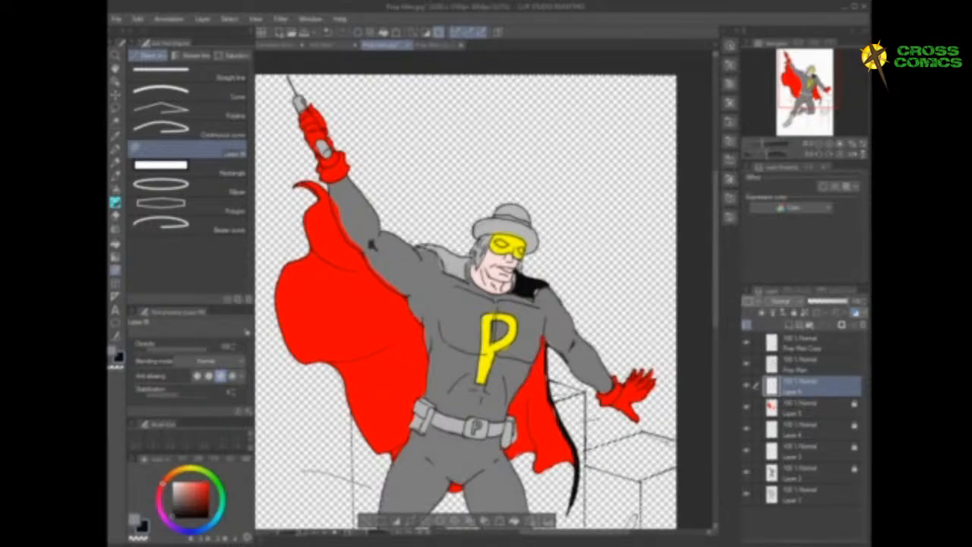
mouse_move(458, 253)
mouse_down()
mouse_move(410, 241)
mouse_move(422, 235)
mouse_up()
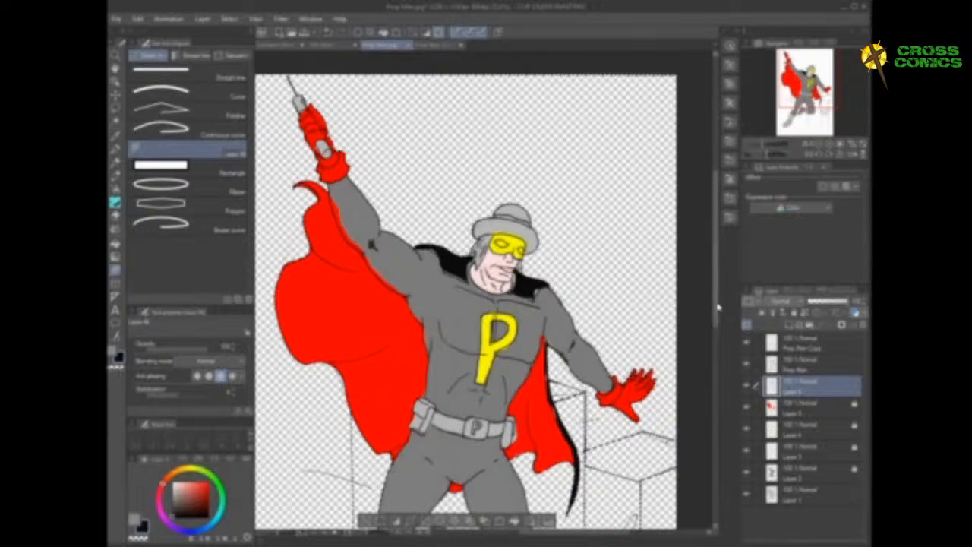
Lasso-fill the bent leg's boot and the extended leg's boot with black on Layer 6
drag(717, 305, 716, 375)
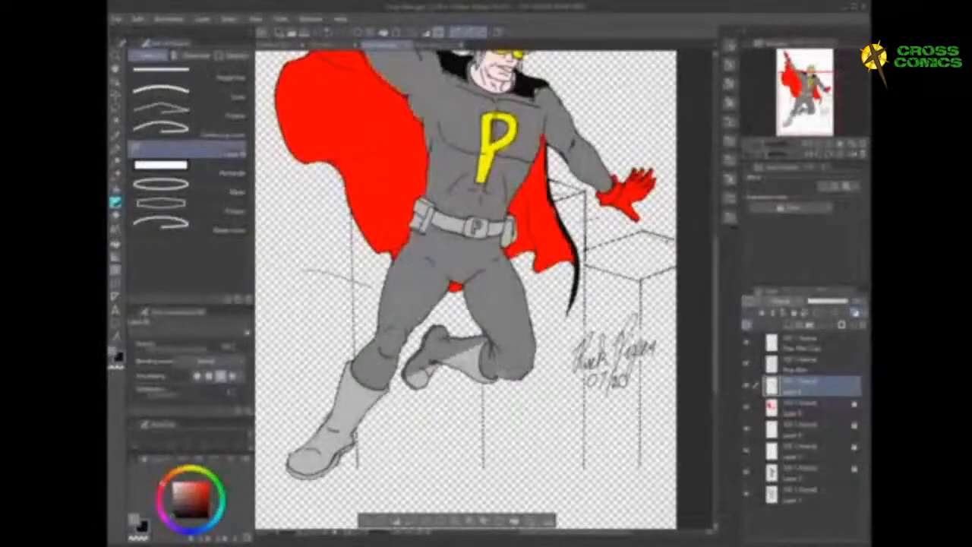
mouse_move(502, 374)
mouse_down()
mouse_move(483, 367)
mouse_move(485, 330)
mouse_up()
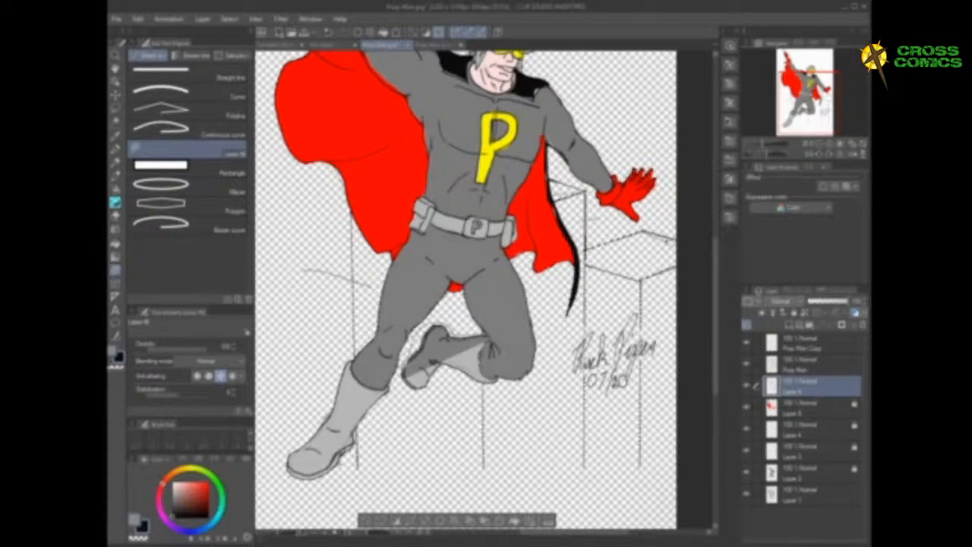
drag(464, 385, 493, 387)
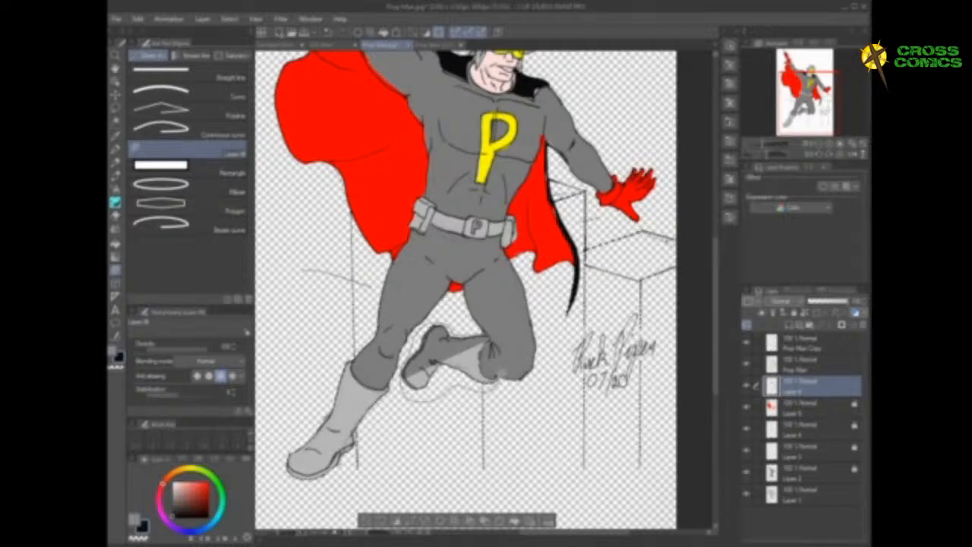
drag(494, 388, 493, 371)
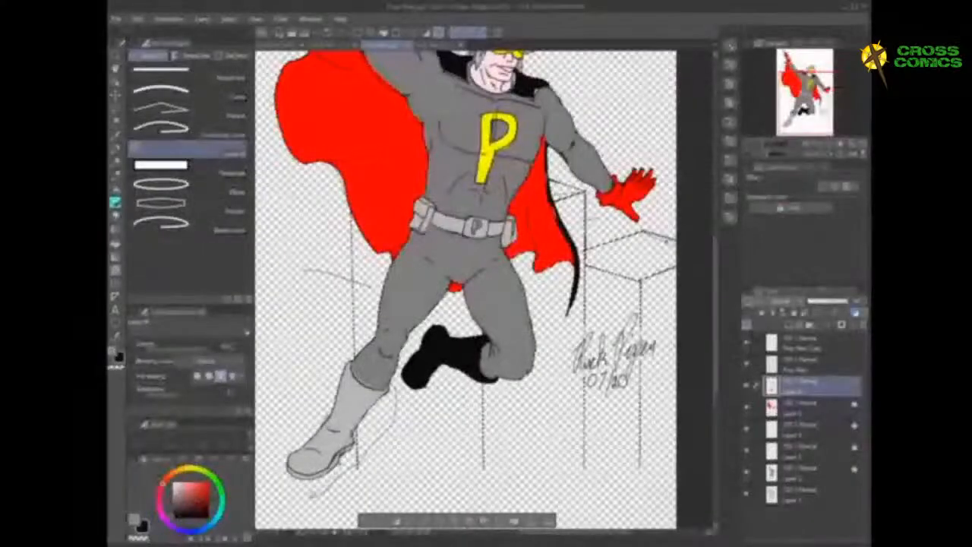
mouse_move(395, 403)
mouse_down()
mouse_move(287, 493)
mouse_move(274, 459)
mouse_up()
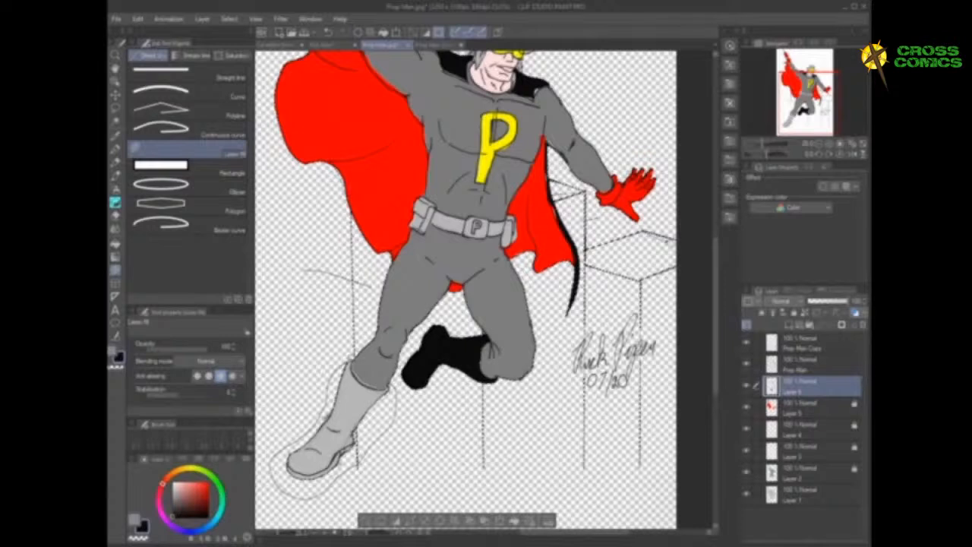
drag(346, 363, 395, 398)
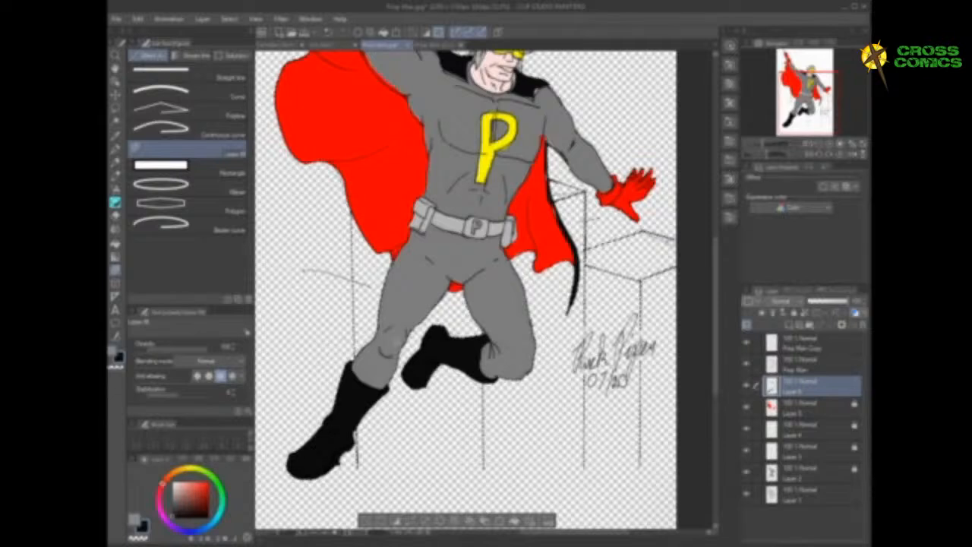
Lasso-fill the hat's brim and crown with black on Layer 6, leaving the band grey, and lock the layer
drag(717, 386, 716, 379)
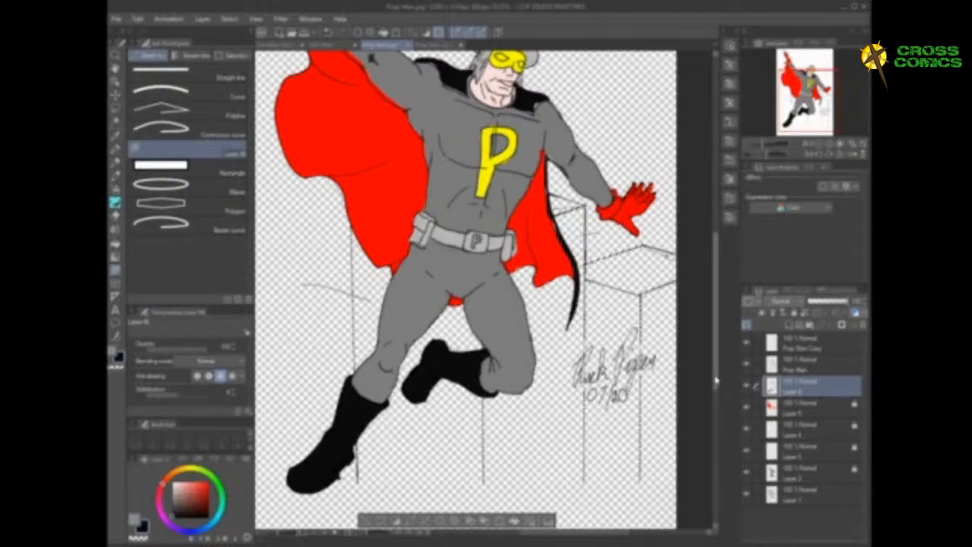
drag(716, 382, 719, 338)
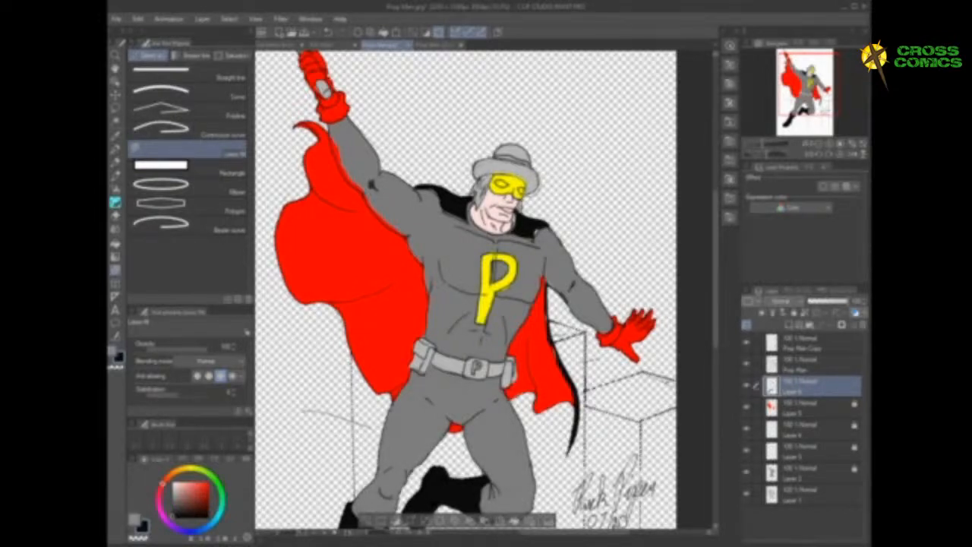
drag(524, 190, 537, 173)
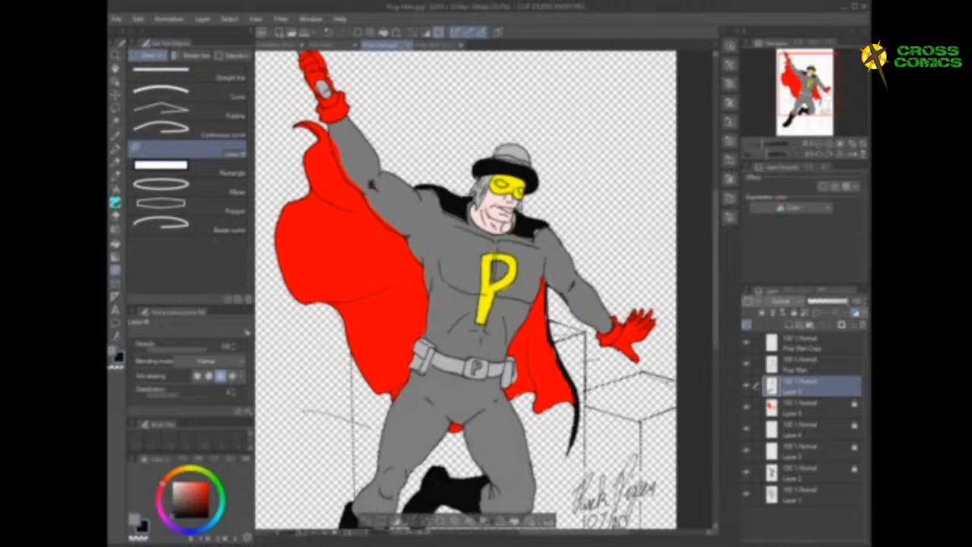
mouse_move(530, 161)
mouse_down()
mouse_move(538, 156)
mouse_move(503, 134)
mouse_move(482, 143)
mouse_move(486, 156)
mouse_up()
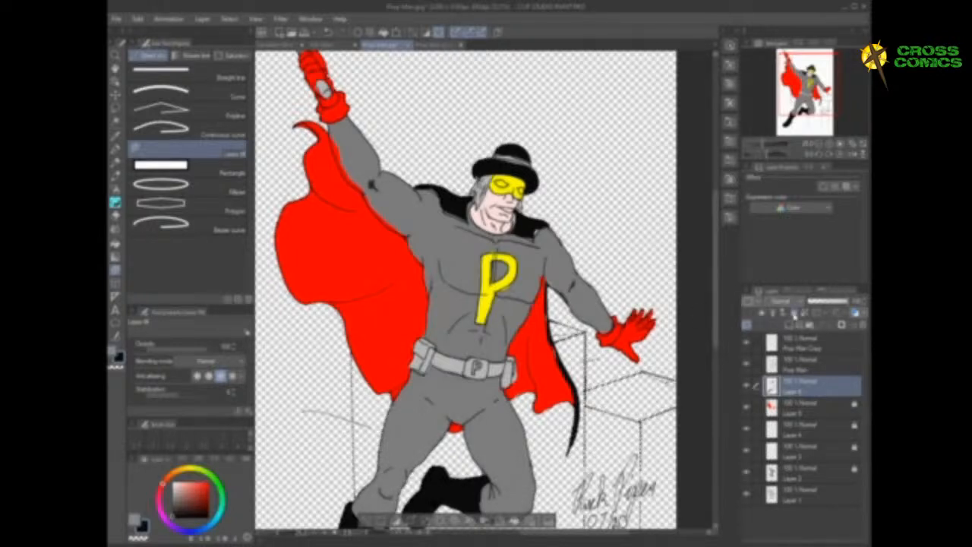
click(795, 312)
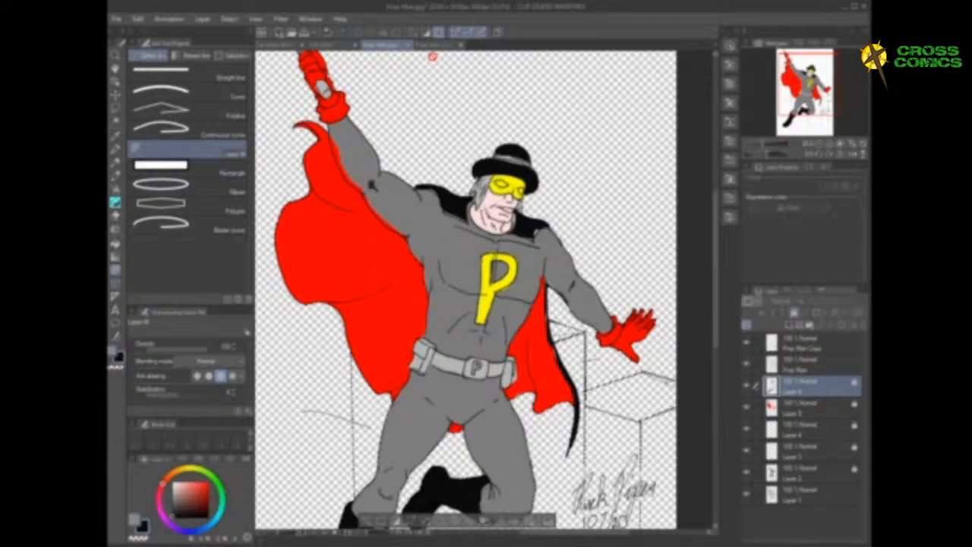
Check the hat in the reference drawing, unlock Layer 5 and fill the hat band with red sampled from the cape
click(436, 49)
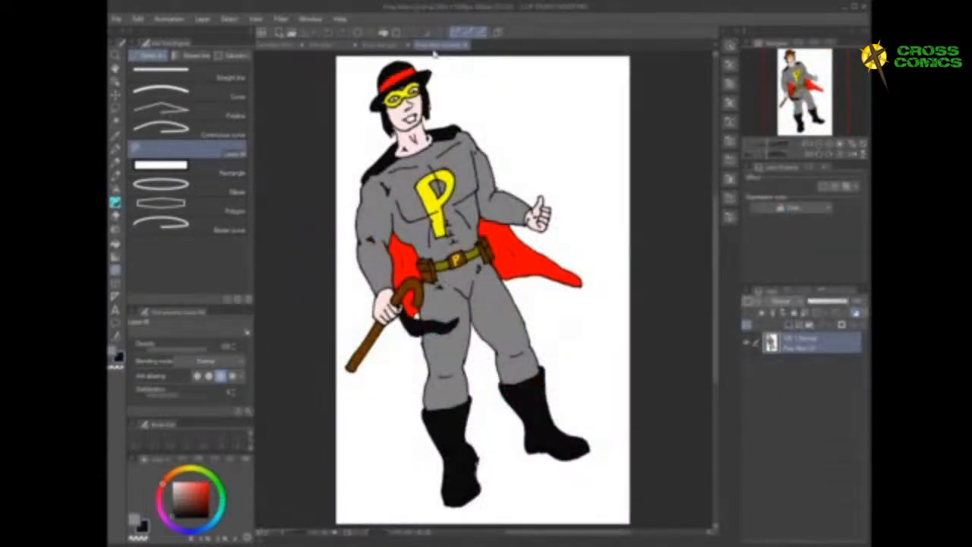
click(389, 45)
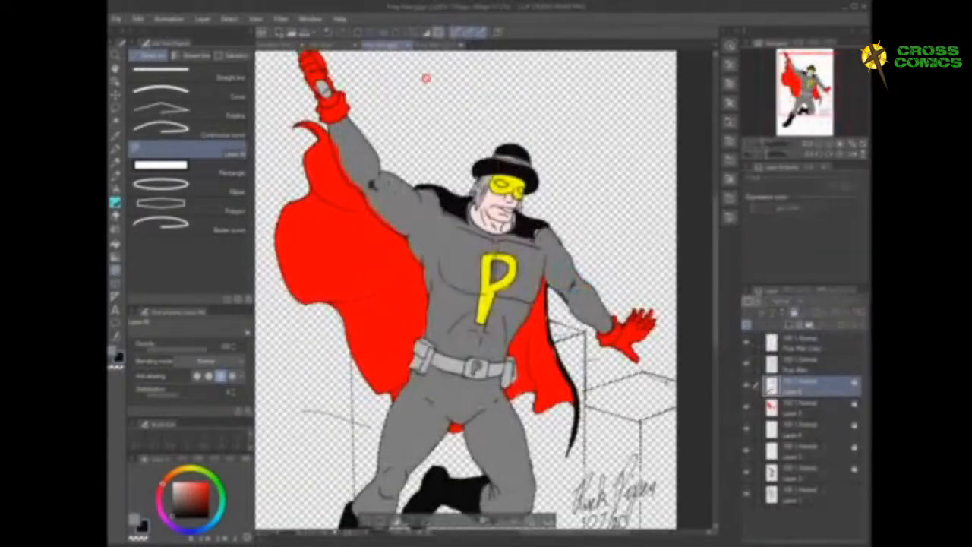
click(816, 410)
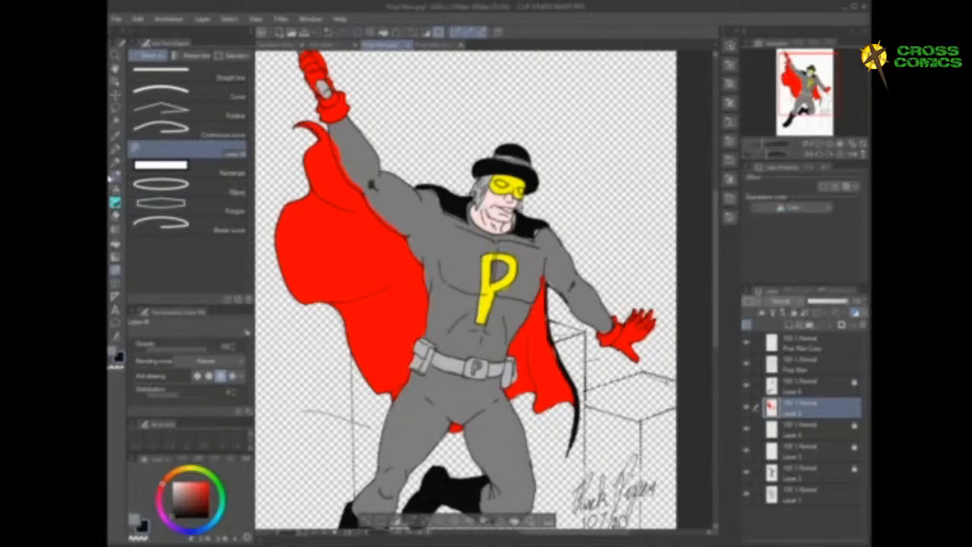
click(116, 135)
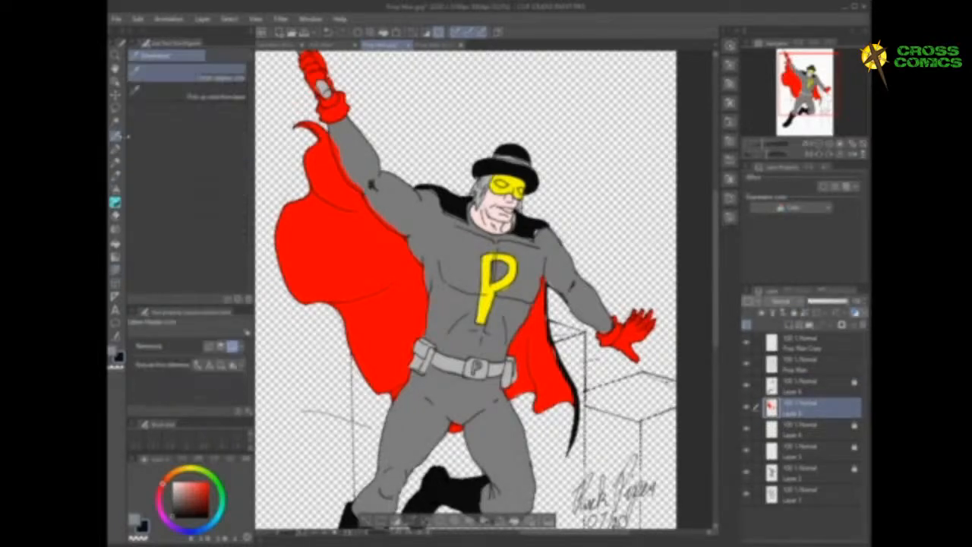
click(399, 310)
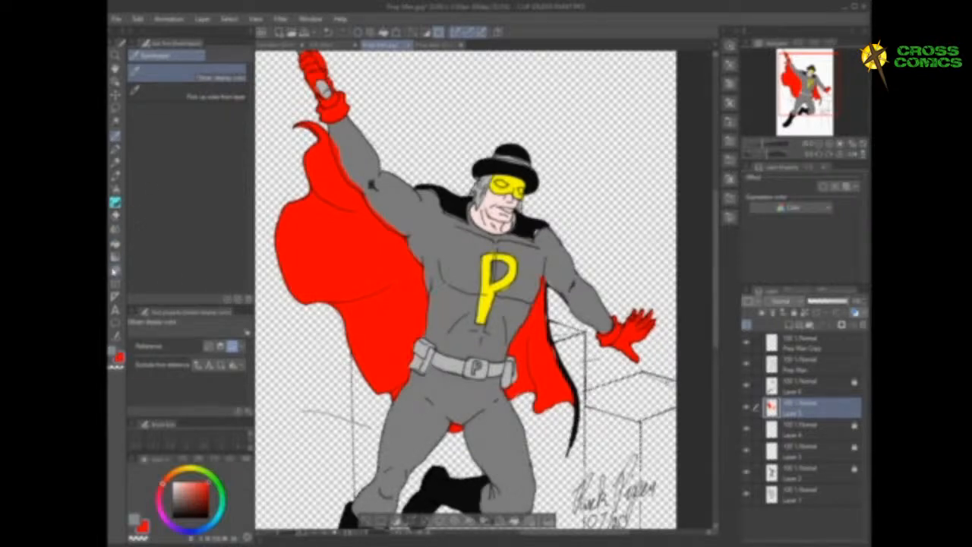
click(115, 269)
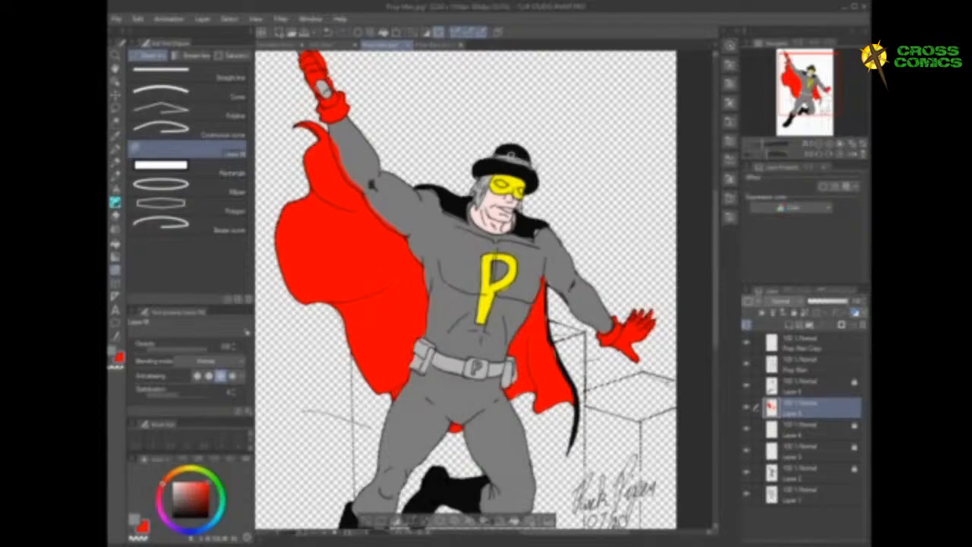
click(517, 159)
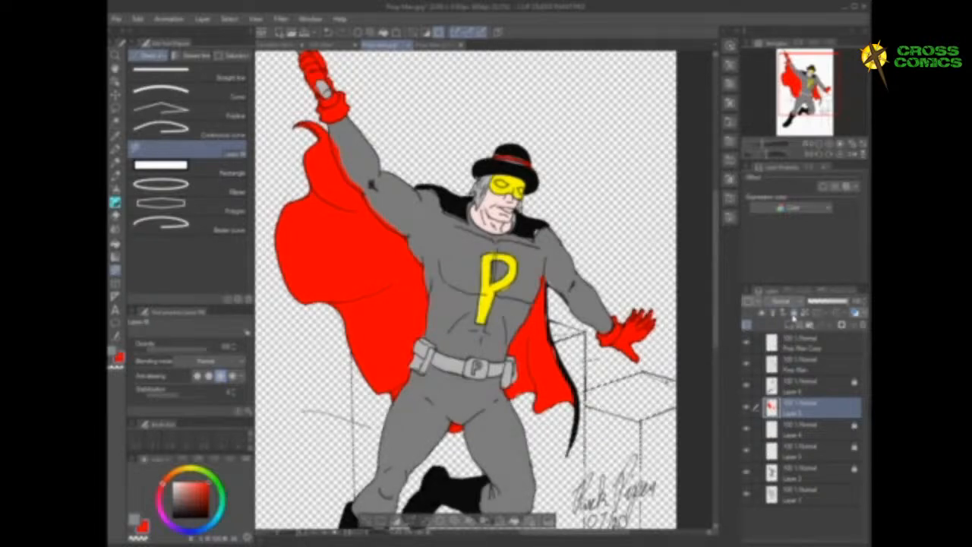
Lock Layer 5 again and add three new layers above Layer 6
click(792, 319)
click(808, 391)
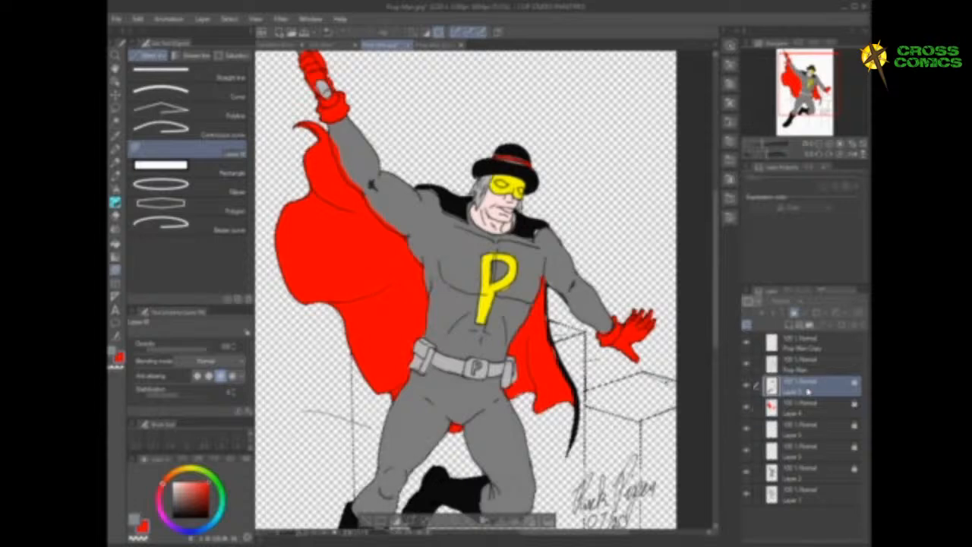
click(794, 313)
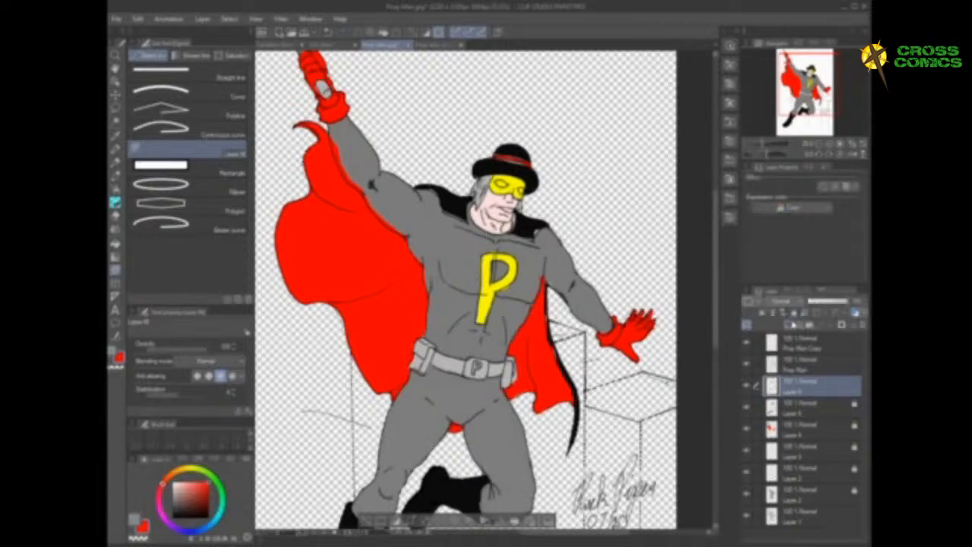
click(792, 323)
click(792, 323)
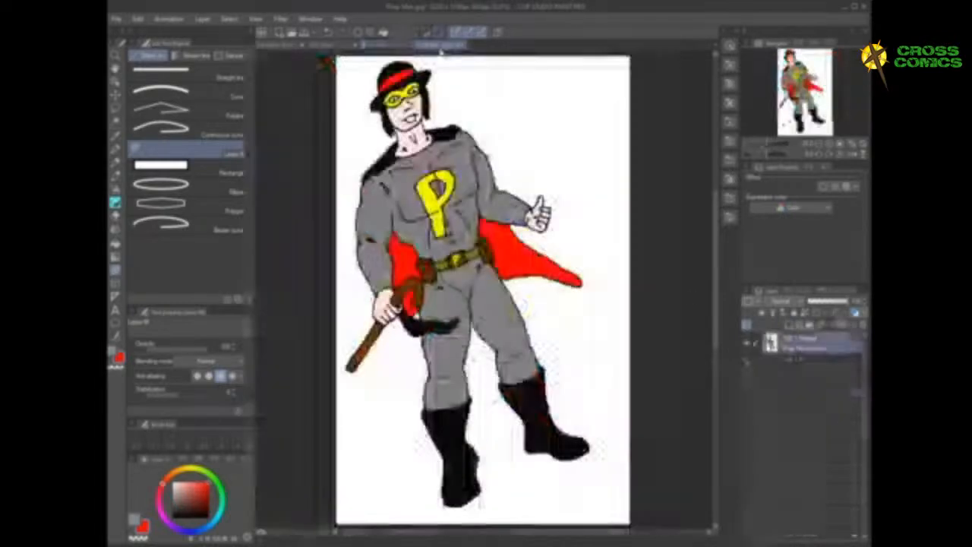
Sample the cane's brown from the coloured reference drawing and make Layer 7 active in the line art
click(441, 45)
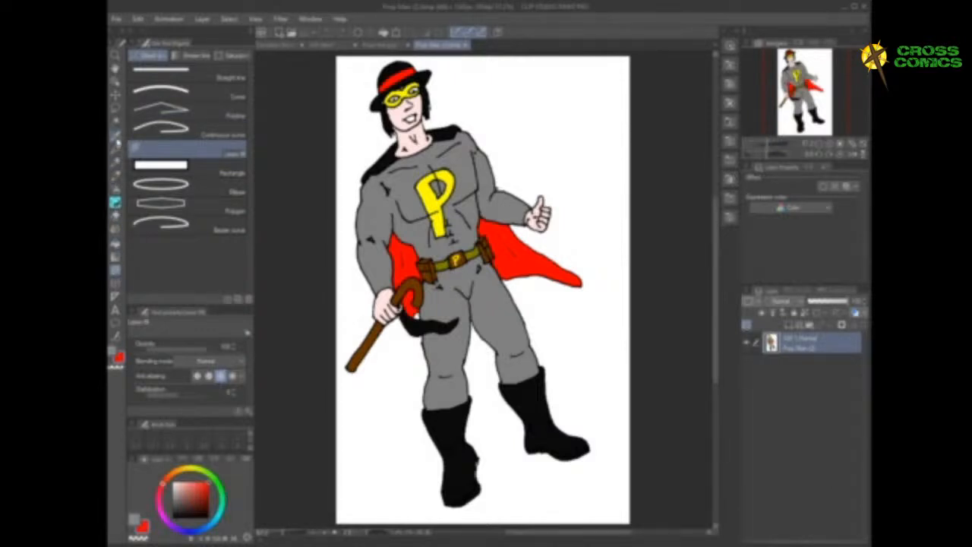
click(117, 140)
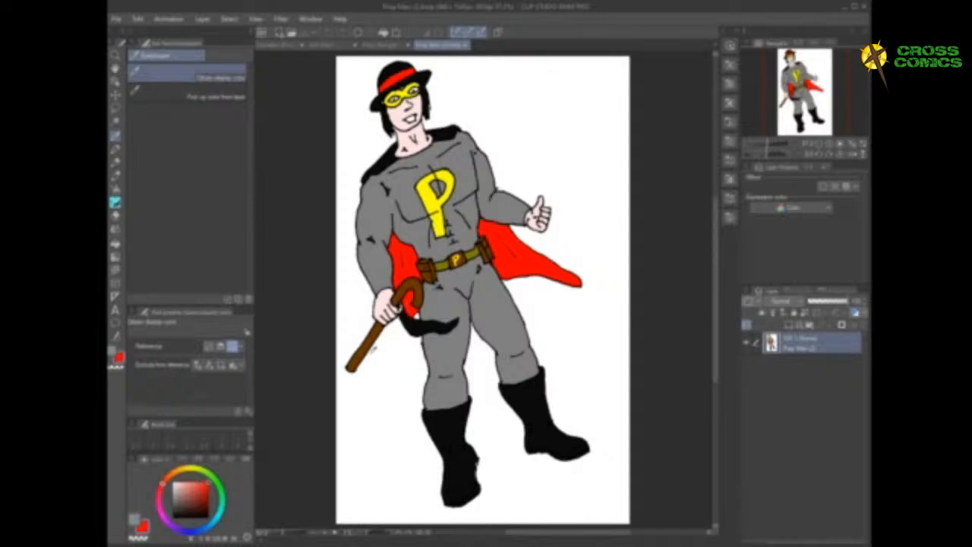
alt+click(365, 348)
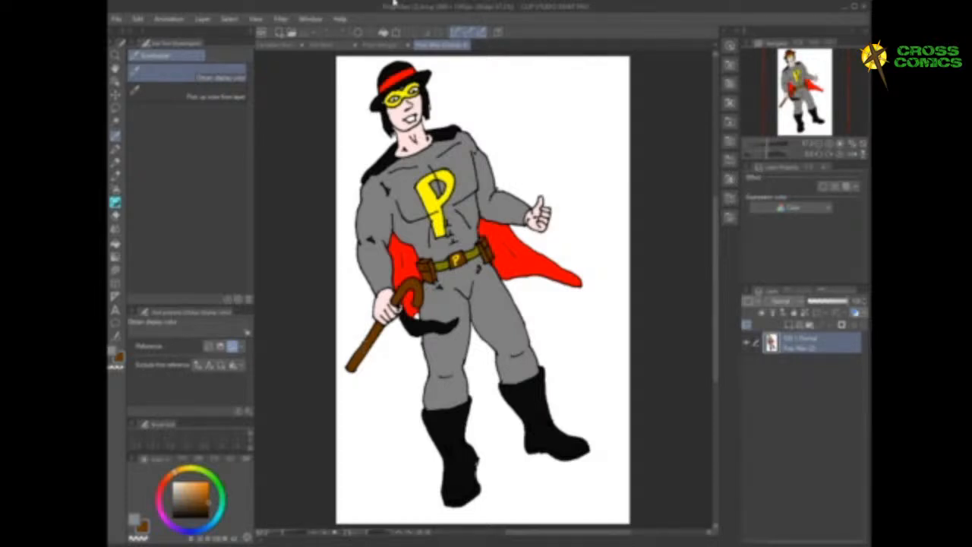
click(384, 46)
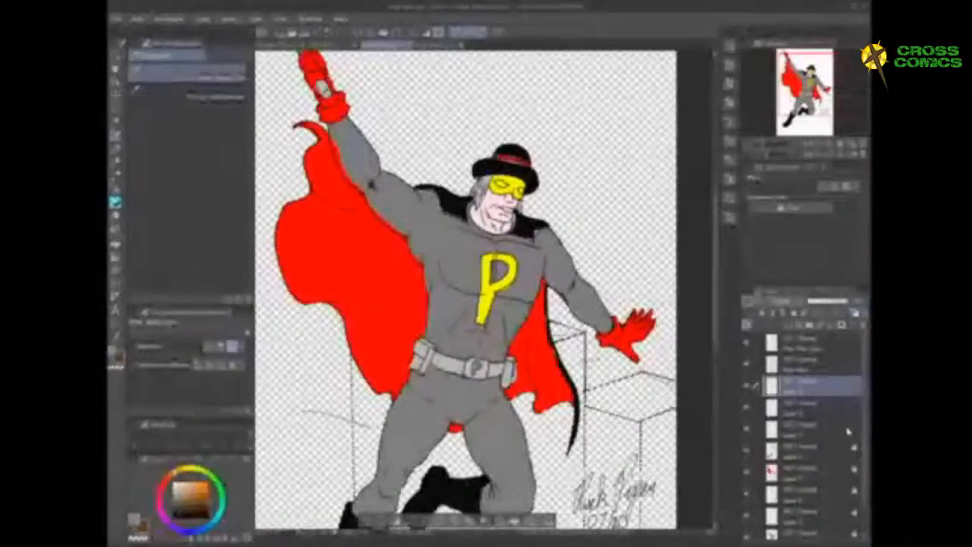
click(848, 430)
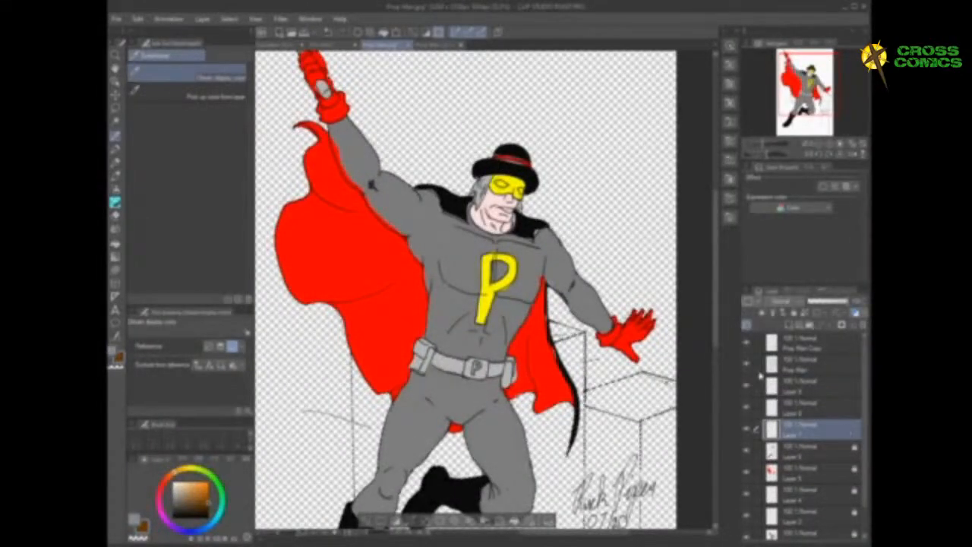
Lasso-fill both visible parts of the raised hand's held object with brown on Layer 7, lock it and make Layer 8 active
drag(715, 266, 715, 217)
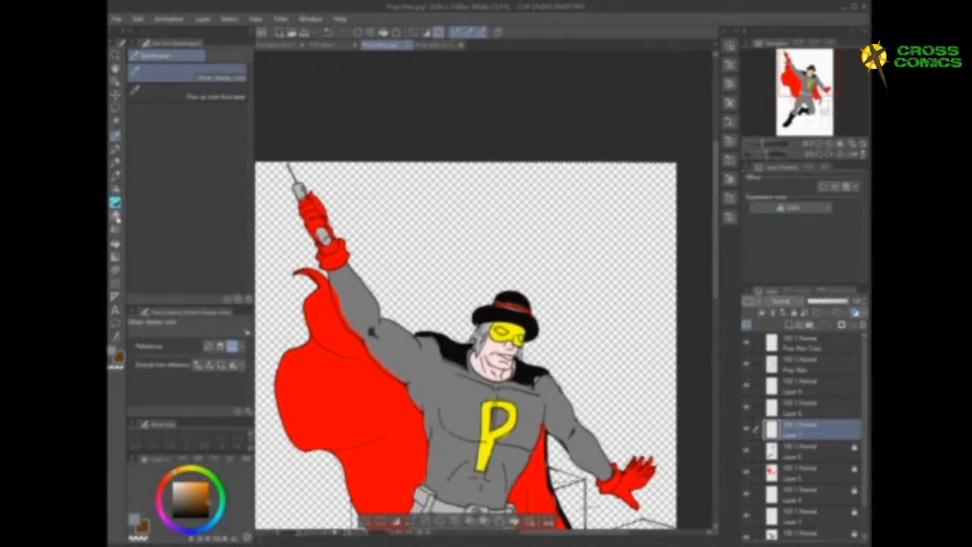
click(117, 269)
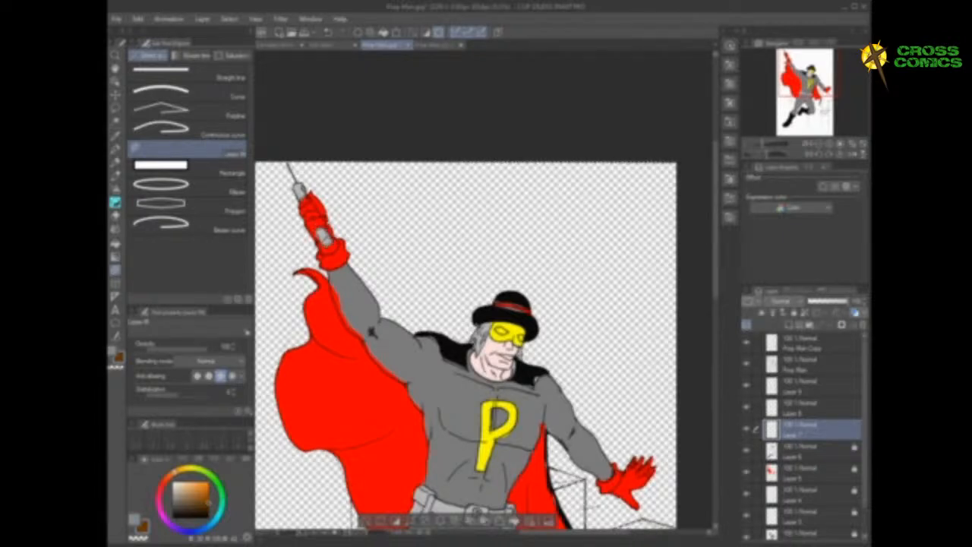
drag(319, 230, 322, 225)
mouse_move(302, 187)
mouse_down()
mouse_move(296, 191)
mouse_move(307, 193)
mouse_up()
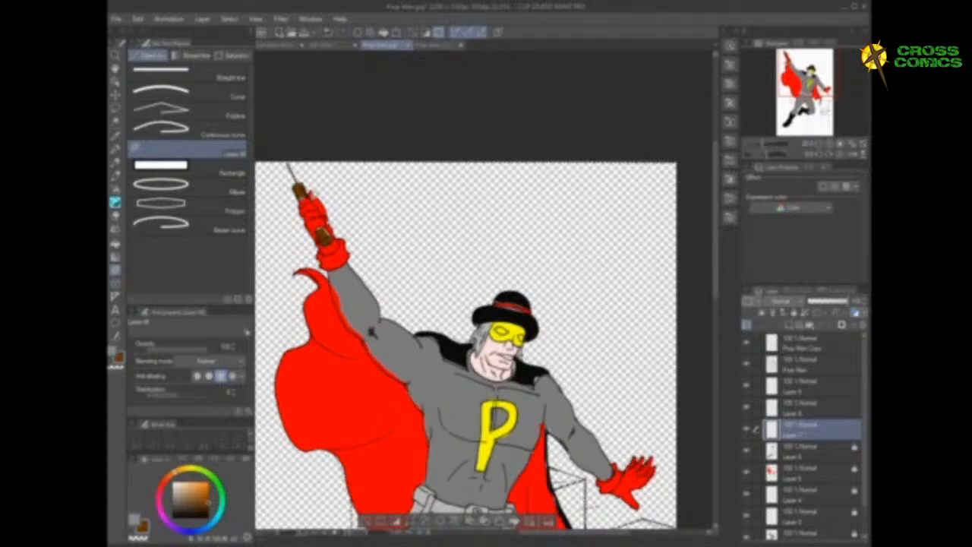
click(794, 312)
click(814, 415)
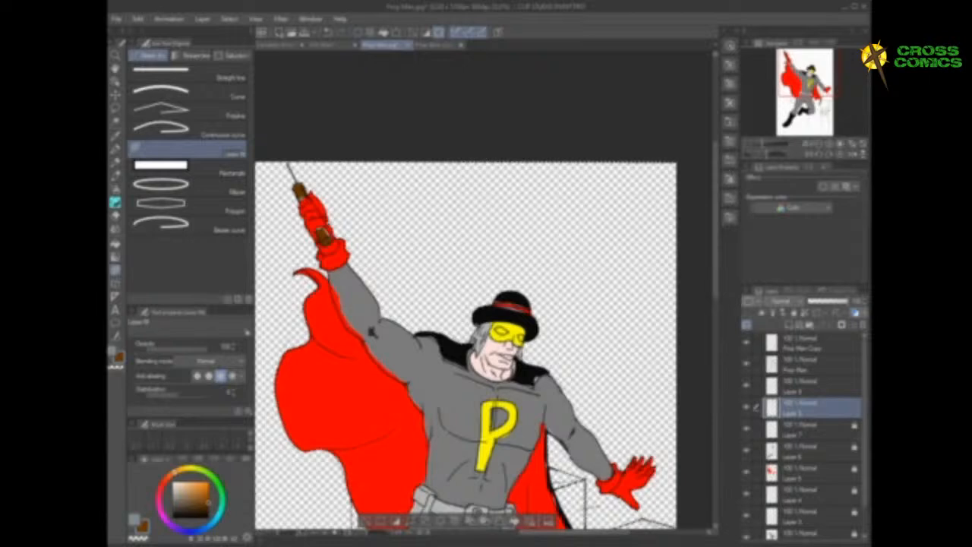